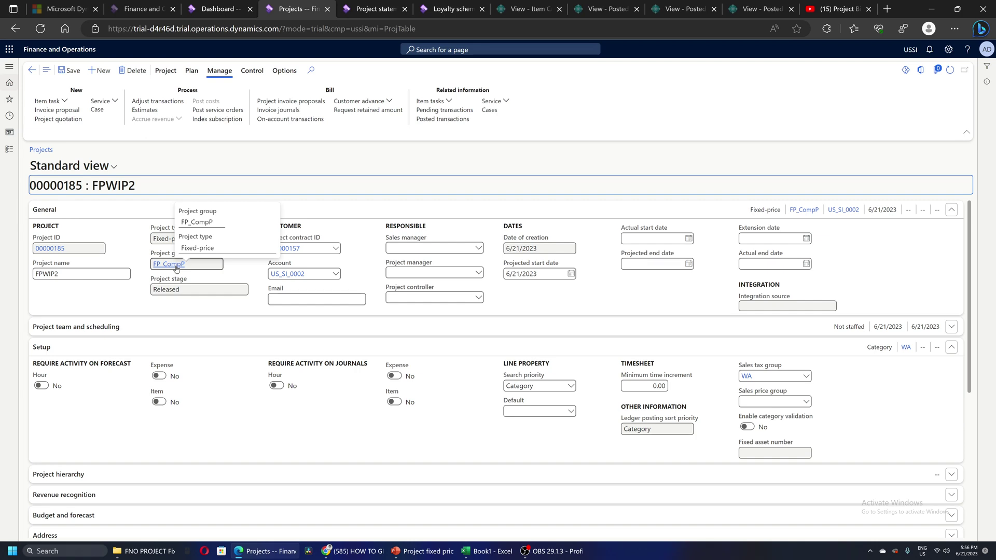
Open the FP_CompP project group of project FPWIP2 and examine its revenue recognition accounting rule
{"action": "left_click", "coordinate": [177, 269]}
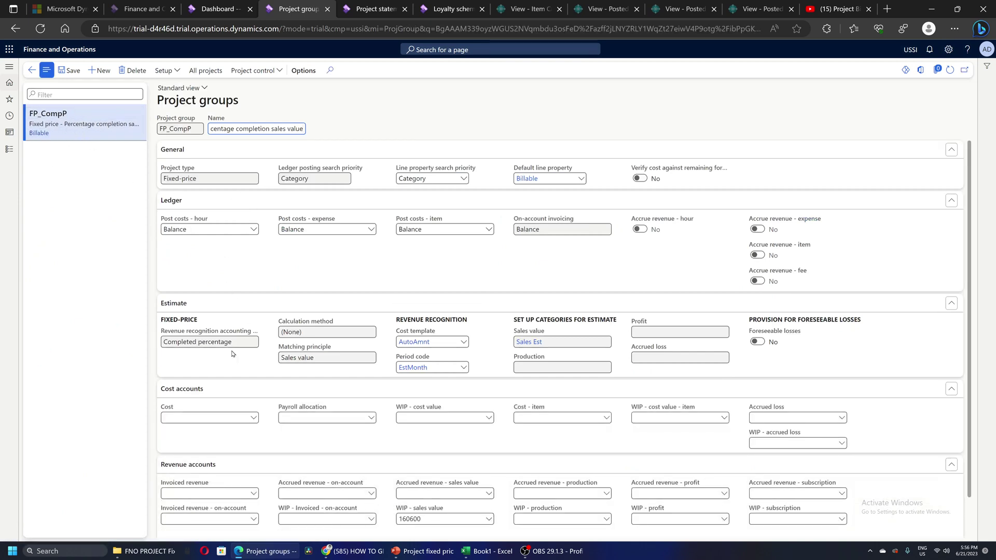
{"action": "left_click_drag", "start_coordinate": [236, 343], "coordinate": [139, 343]}
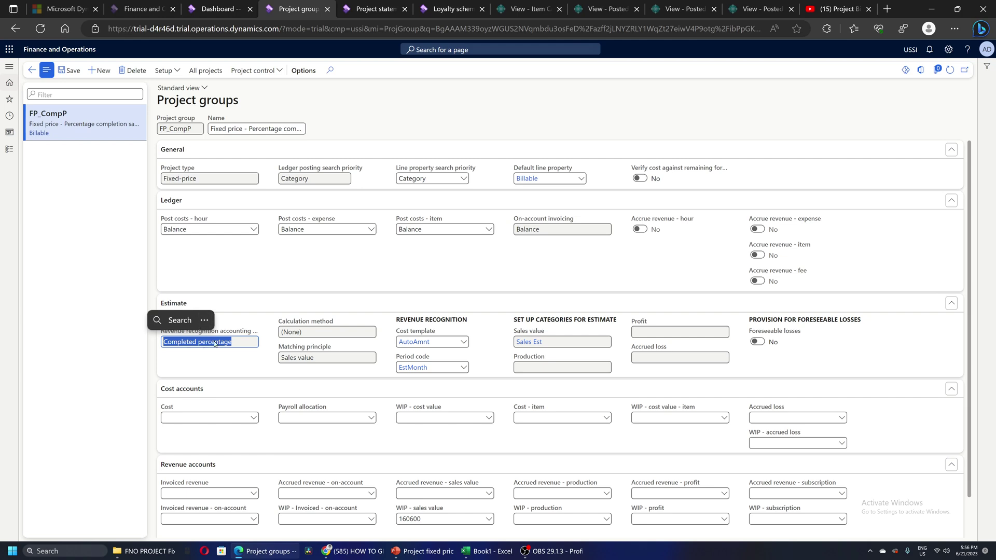
{"action": "left_click", "coordinate": [227, 270]}
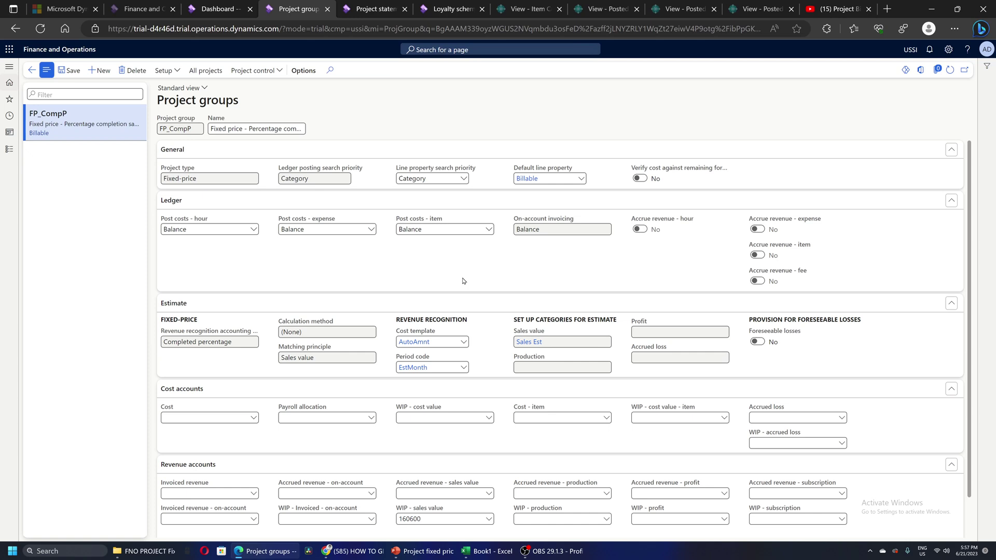
Review the project group's AutoAmnt cost template and its cost lines, and return to the project
{"action": "left_click", "coordinate": [418, 343]}
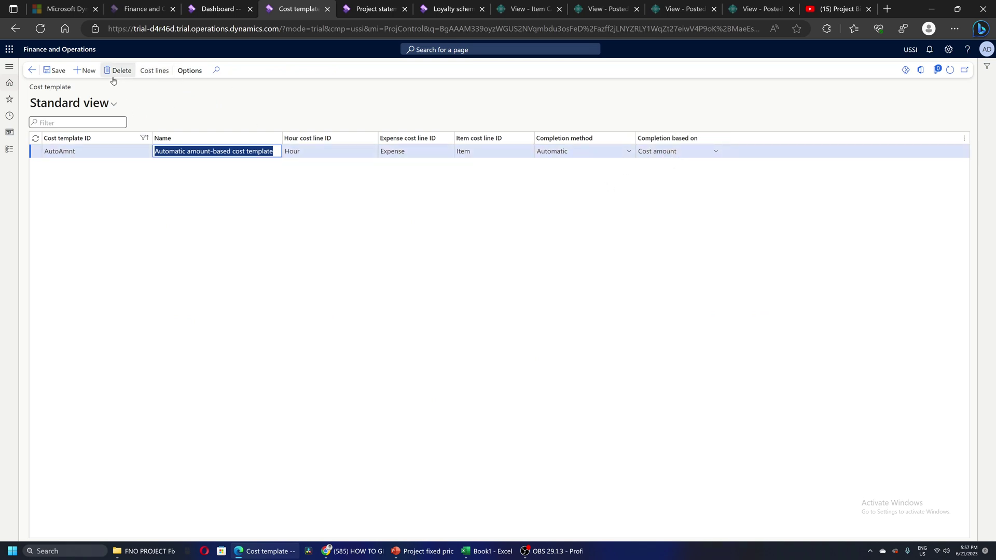
{"action": "left_click", "coordinate": [155, 71]}
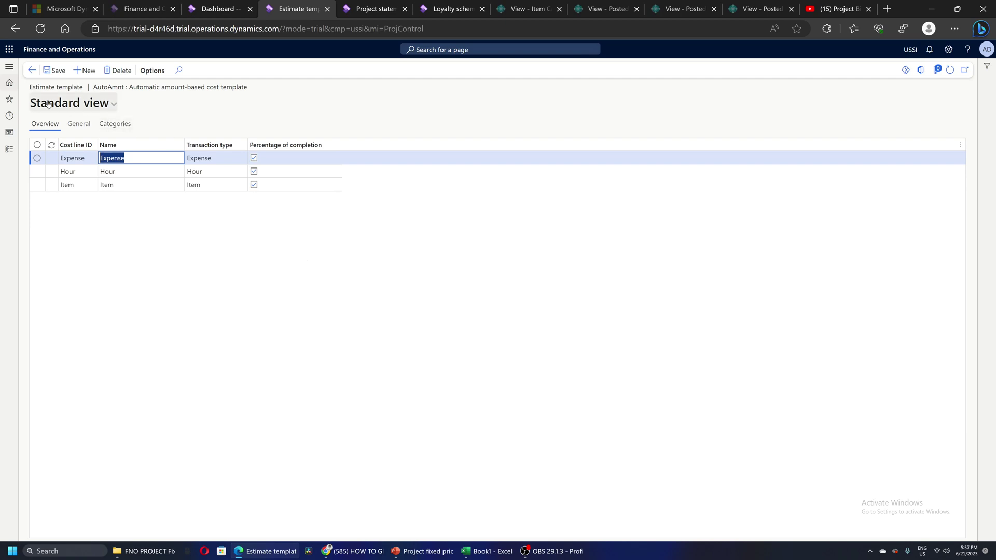
{"action": "left_click", "coordinate": [31, 71]}
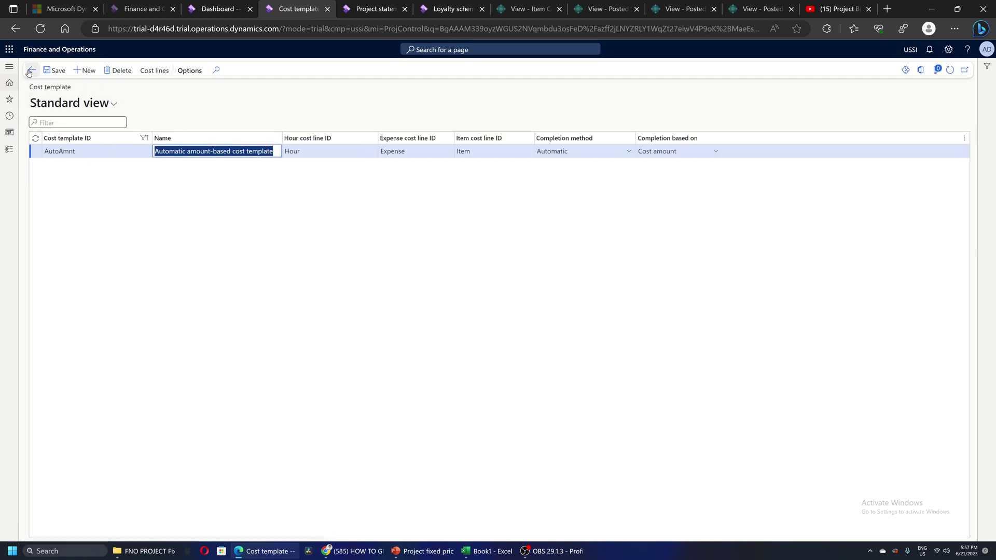
{"action": "left_click", "coordinate": [28, 72]}
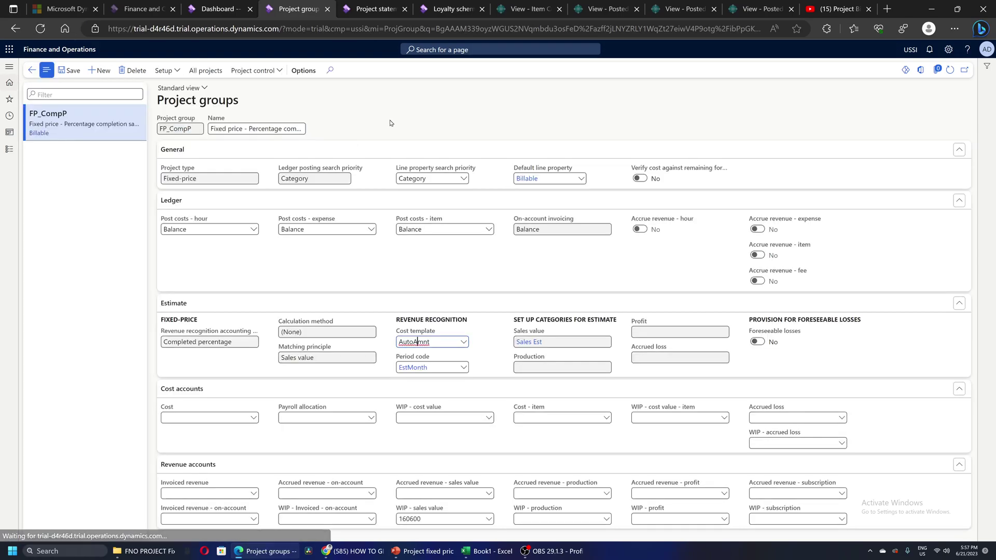
{"action": "left_click", "coordinate": [32, 71]}
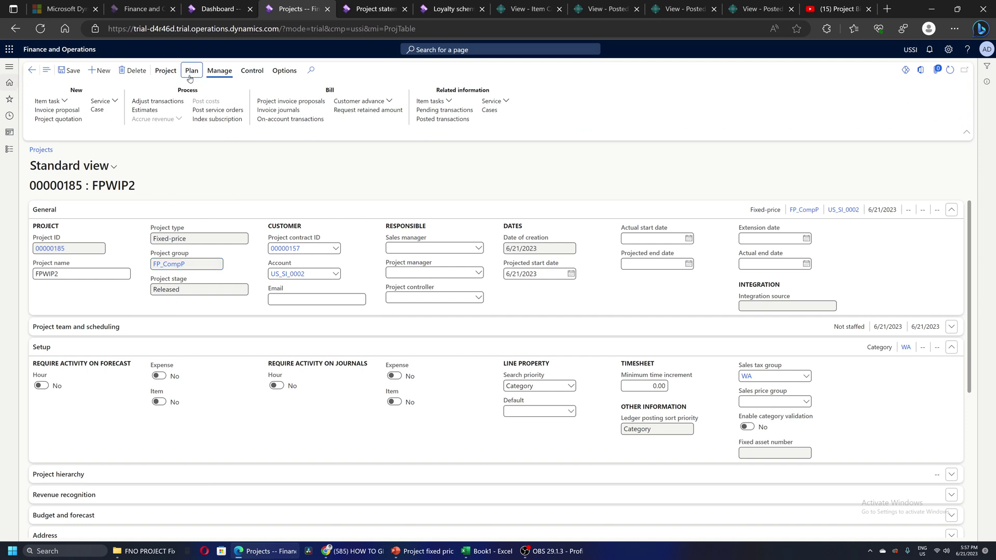
Review project FPWIP2's forecast and its on-account milestone transactions, and return to the project
{"action": "left_click", "coordinate": [192, 70]}
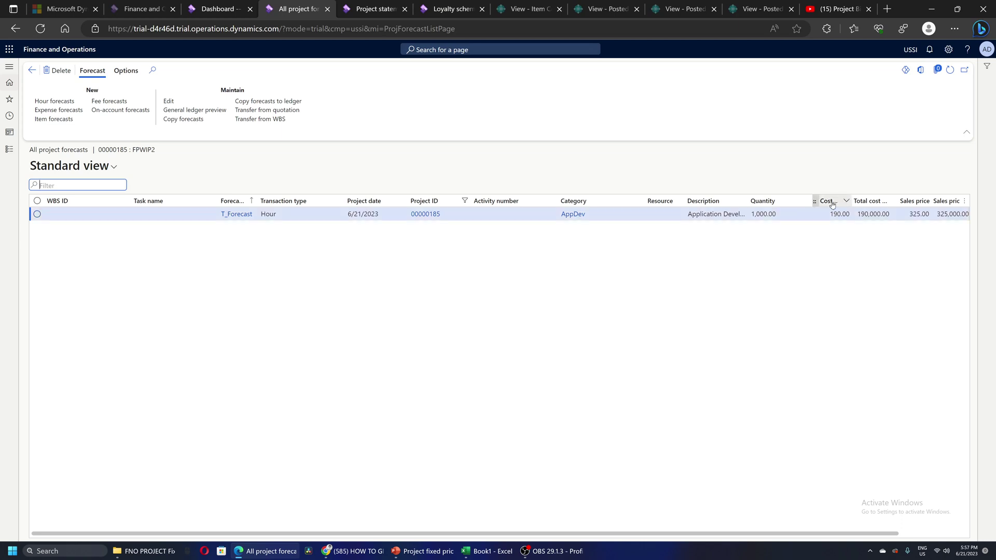
{"action": "left_click", "coordinate": [32, 70]}
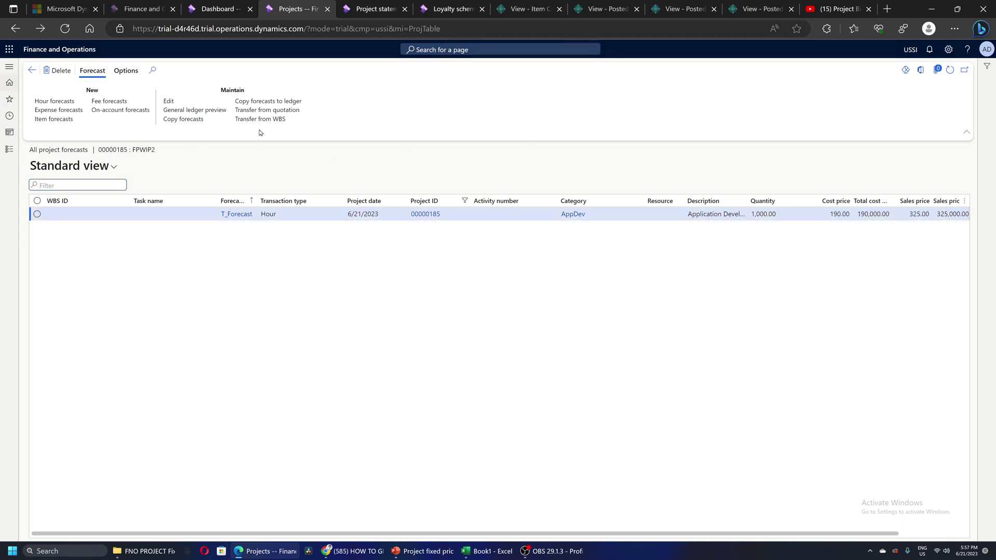
{"action": "left_click", "coordinate": [218, 73]}
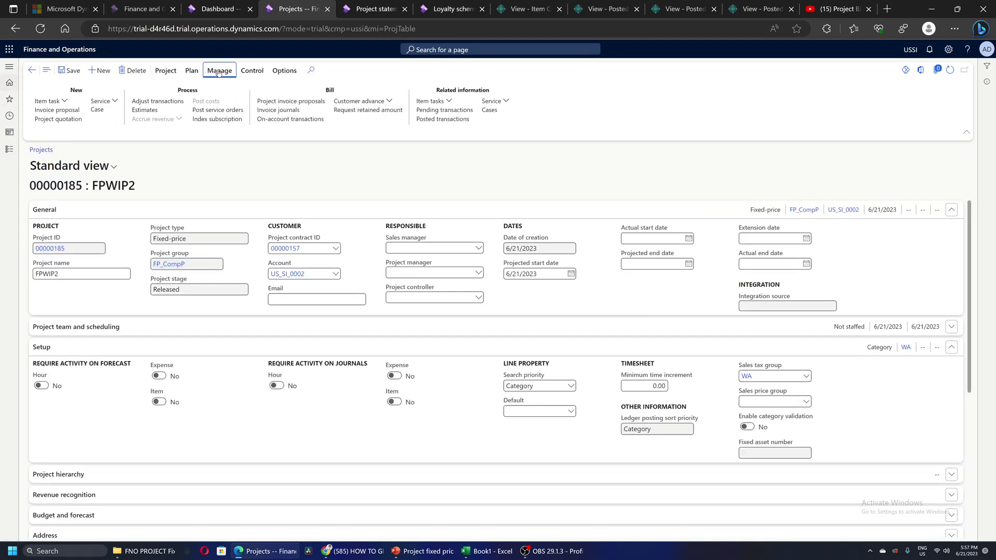
{"action": "left_click", "coordinate": [283, 118]}
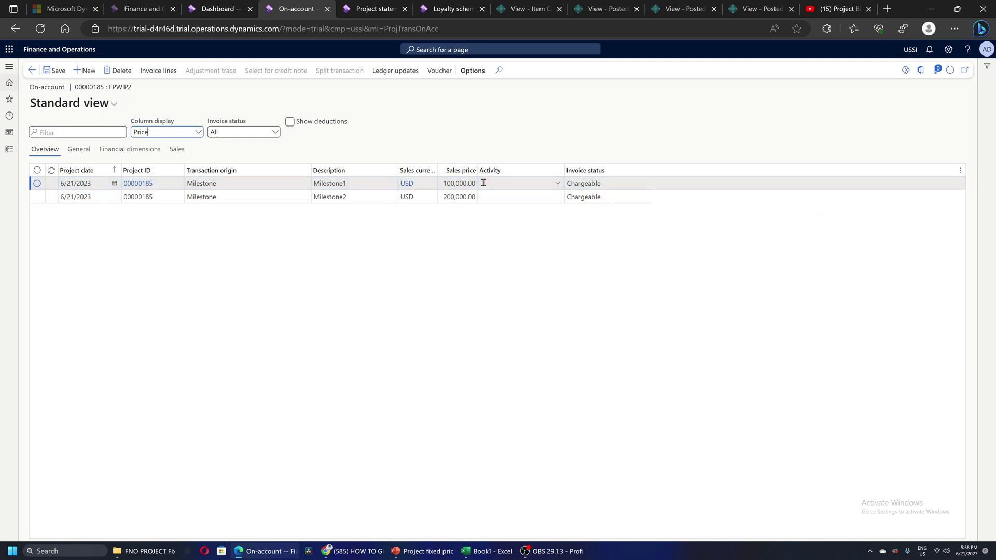
{"action": "left_click", "coordinate": [363, 185]}
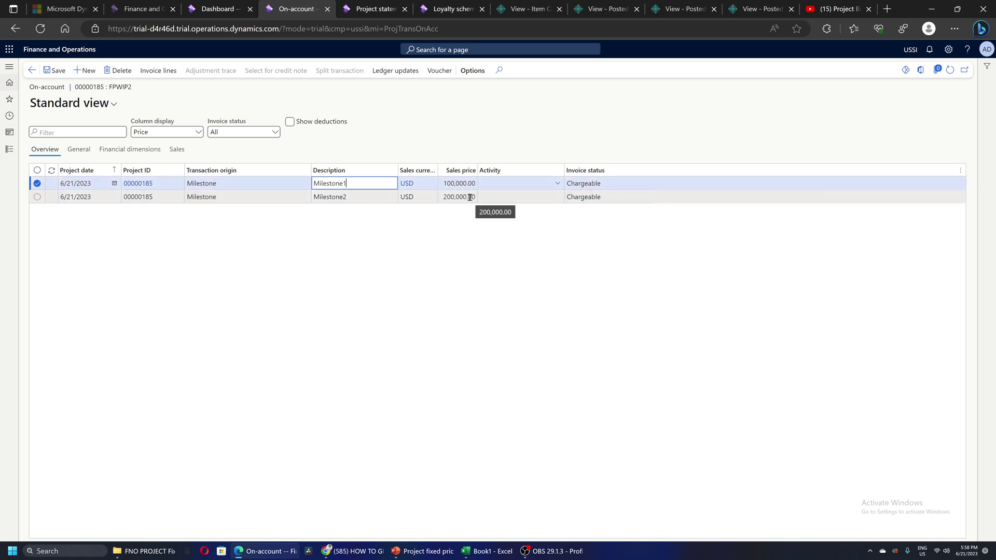
{"action": "left_click", "coordinate": [32, 70]}
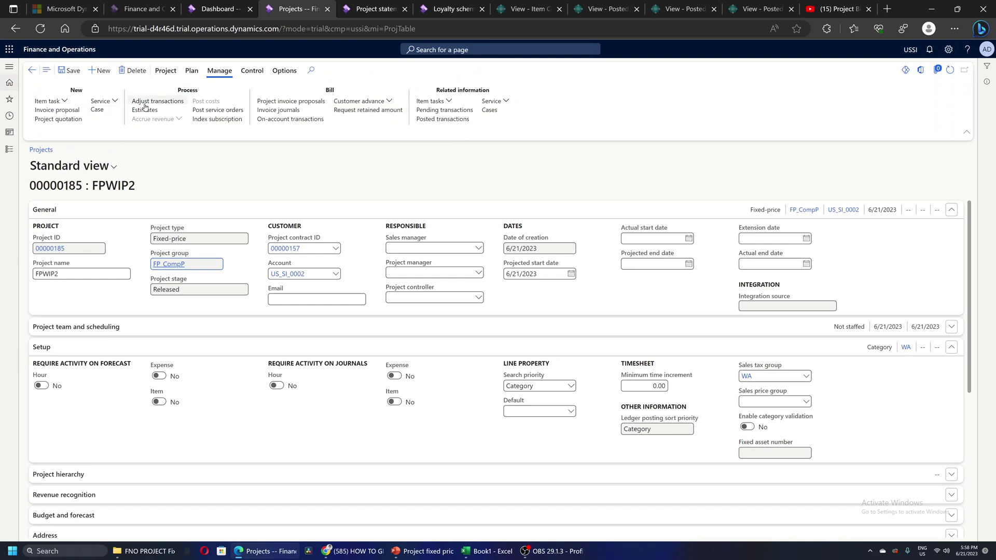
Create a new hour journal for project FPWIP2 and open its journal lines
{"action": "left_click", "coordinate": [166, 71]}
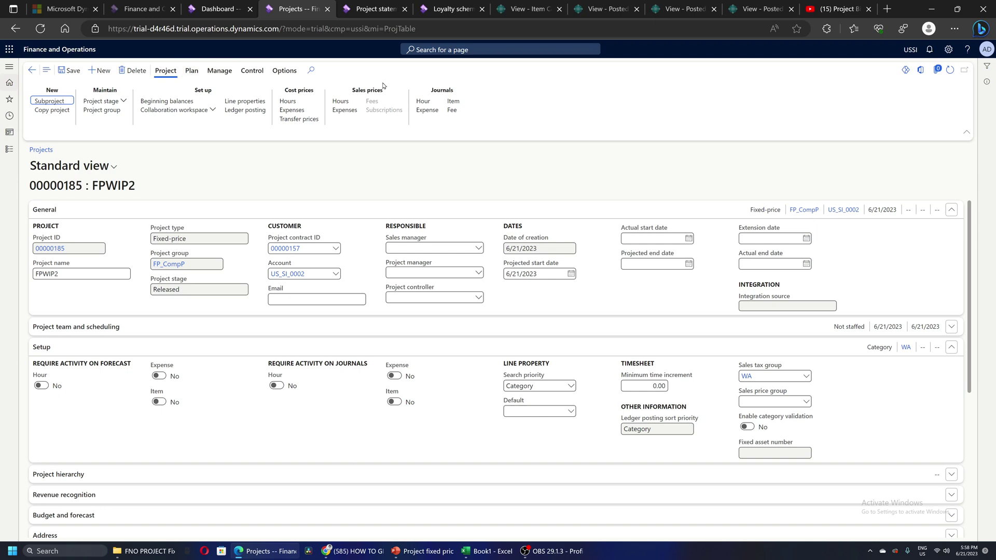
{"action": "left_click", "coordinate": [423, 102]}
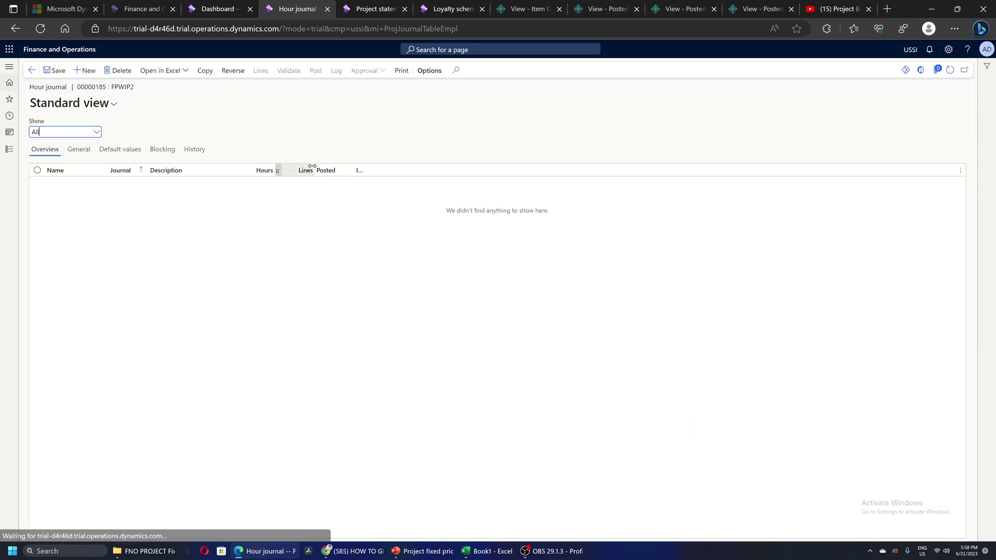
{"action": "left_click", "coordinate": [85, 70]}
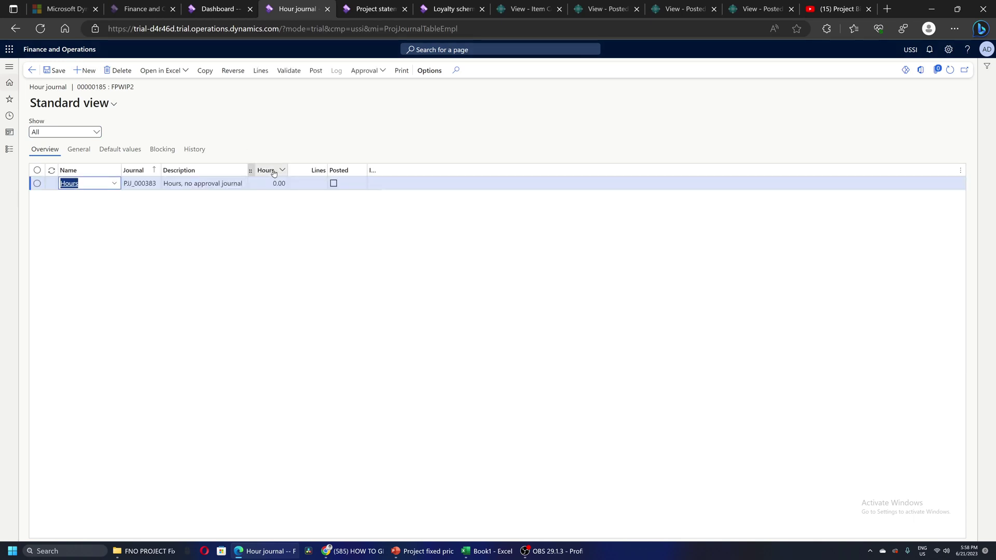
{"action": "left_click", "coordinate": [260, 70]}
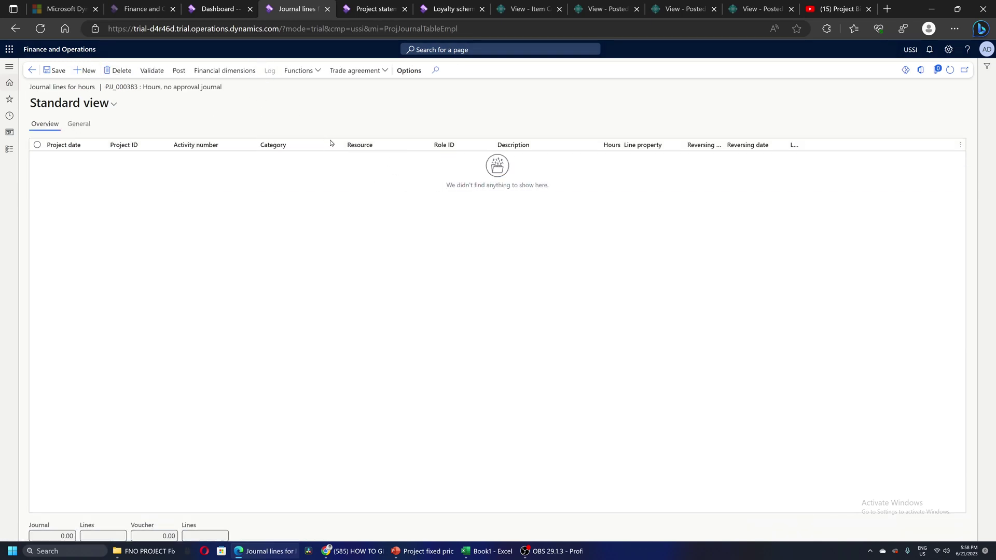
Set the hour journal line to category AppDev with 400 hours, and post the journal
{"action": "left_click", "coordinate": [350, 159]}
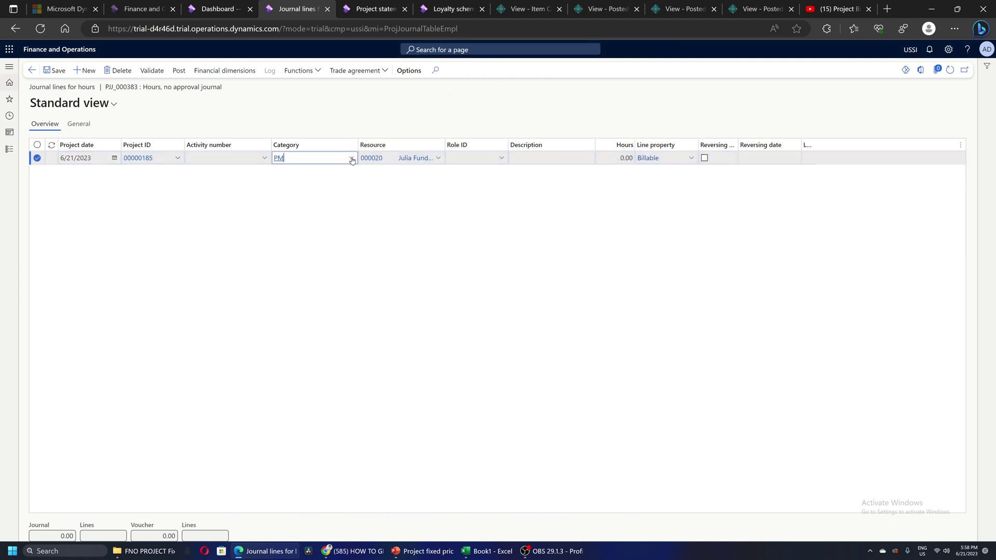
{"action": "left_click", "coordinate": [351, 159]}
{"action": "scroll", "coordinate": [368, 189], "scroll_direction": "up", "scroll_amount": 5}
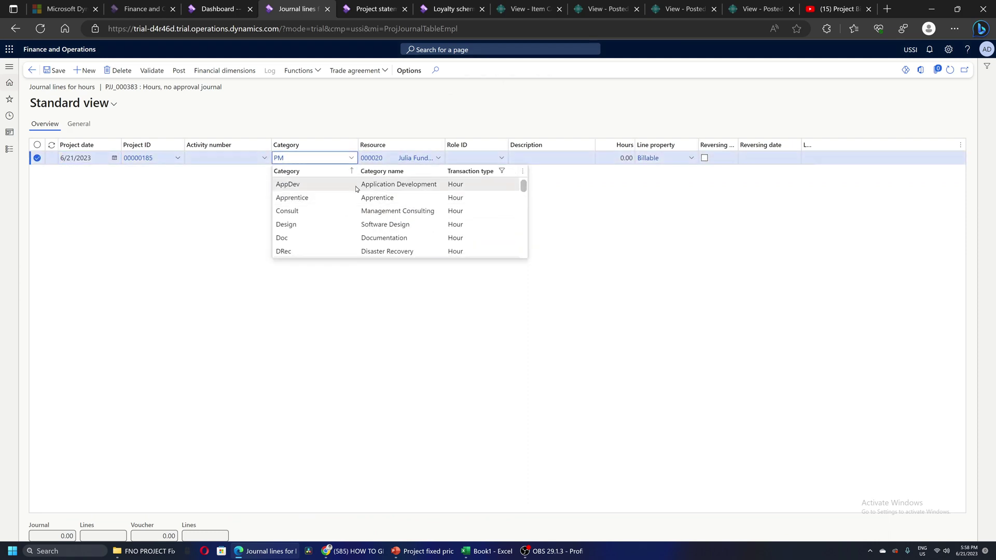
{"action": "left_click", "coordinate": [418, 186]}
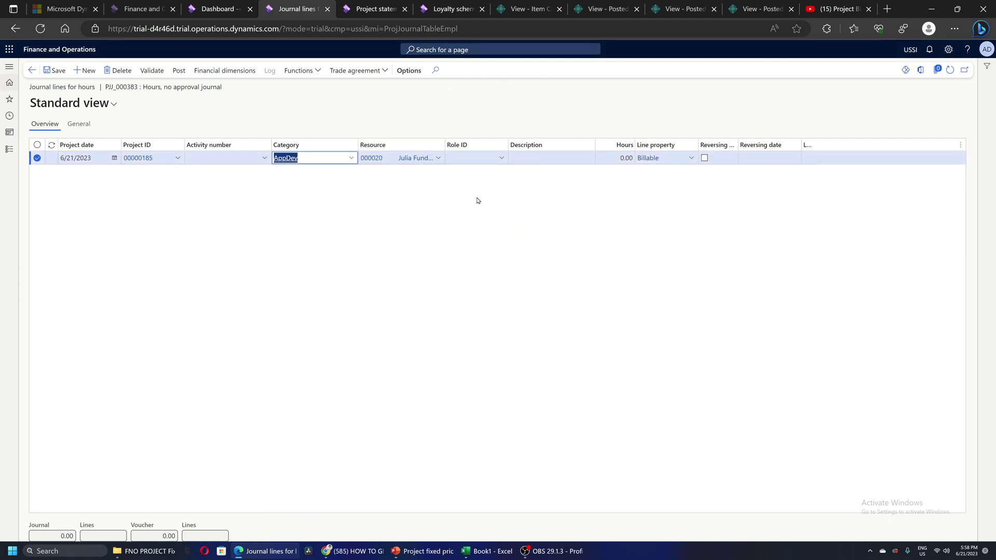
{"action": "left_click", "coordinate": [602, 158]}
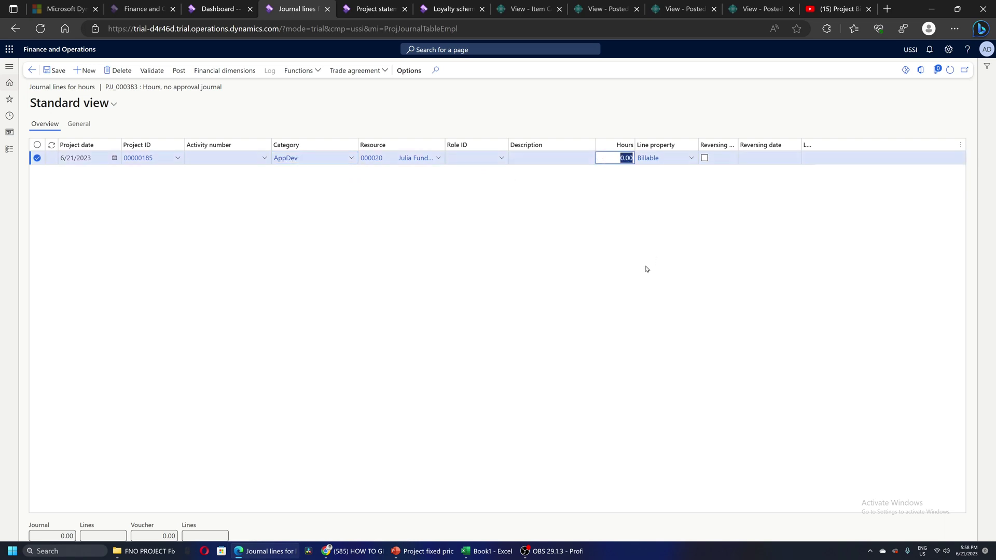
{"action": "type", "text": "40"}
{"action": "key", "text": "Tab"}
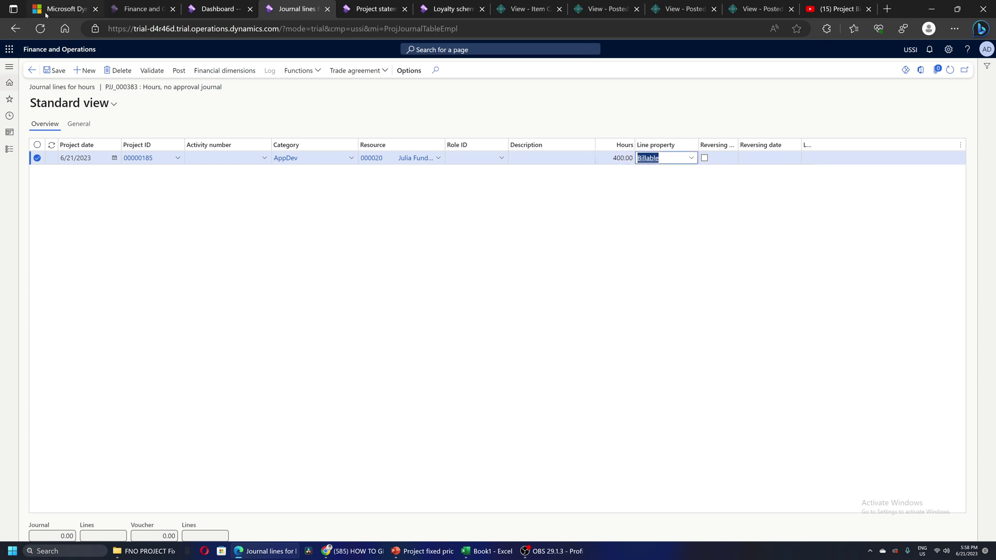
{"action": "left_click", "coordinate": [178, 70]}
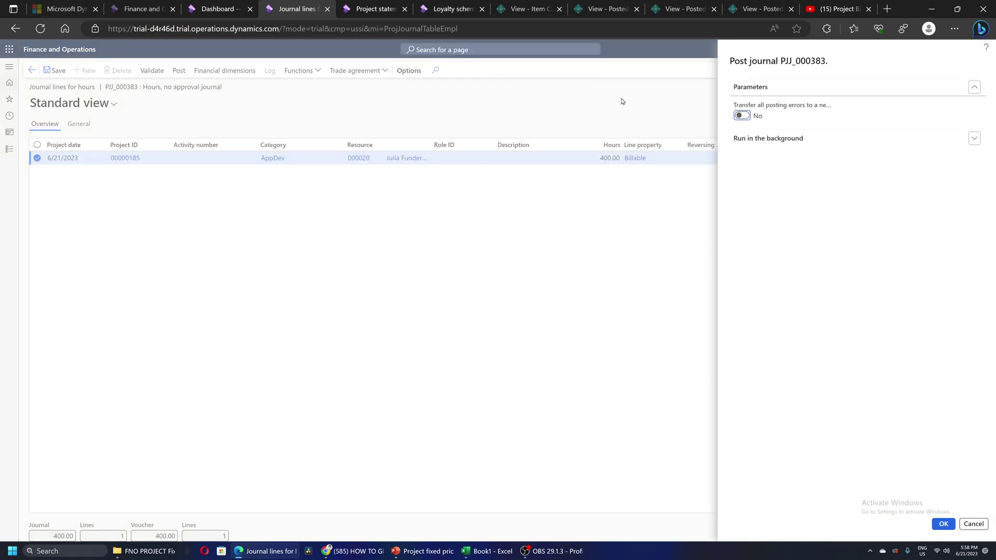
{"action": "key", "text": "Return"}
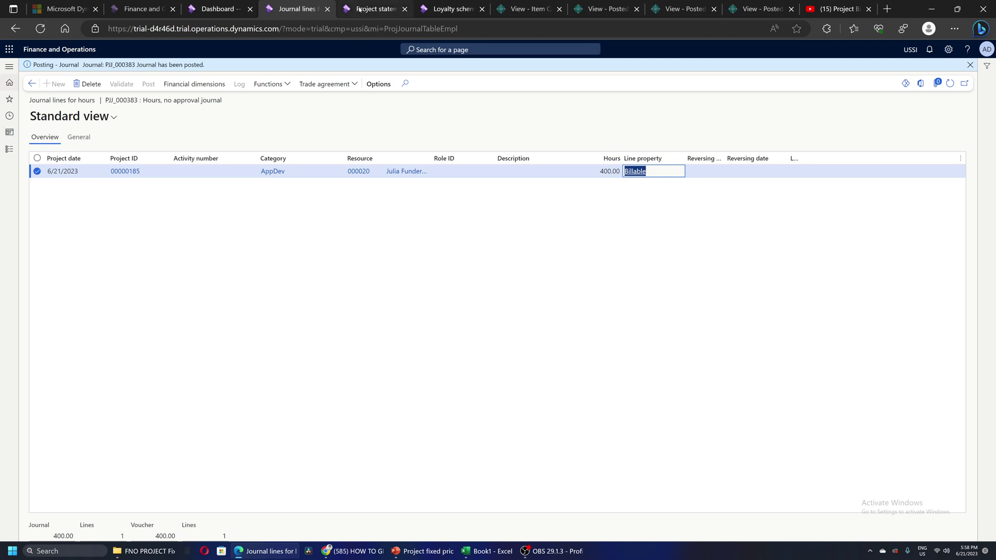
Switch to the project statement of FPWIP2 and recalculate it to check the profit and loss
{"action": "mouse_move", "coordinate": [359, 9]}
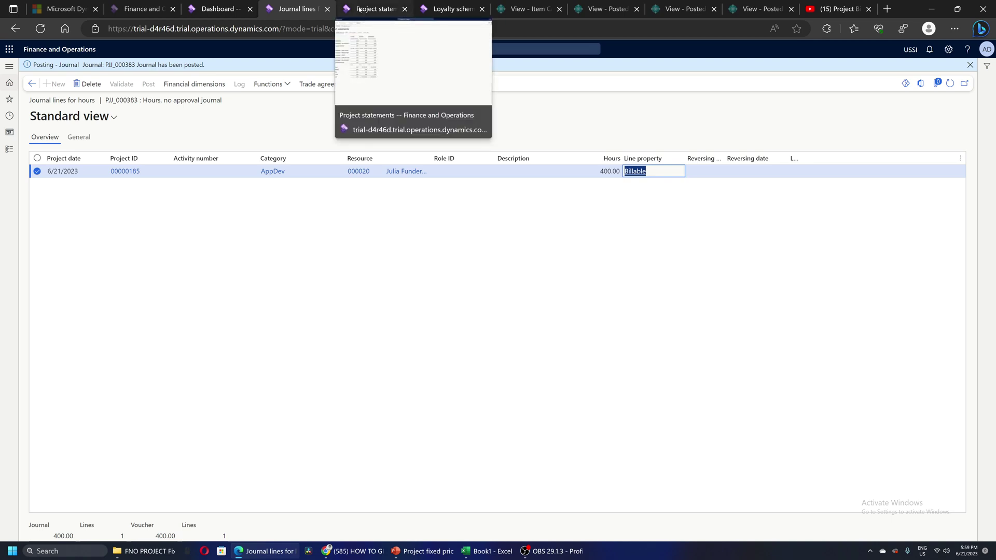
{"action": "left_click", "coordinate": [359, 9]}
{"action": "left_click", "coordinate": [57, 72]}
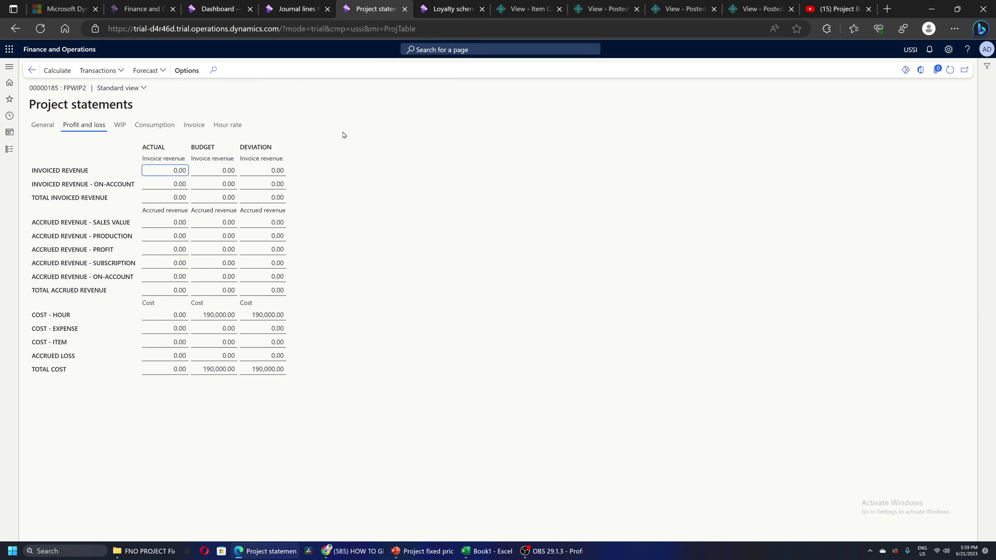
Leave the posted hour journal and reopen the FP_CompP project group to examine its cost posting settings
{"action": "left_click", "coordinate": [296, 9]}
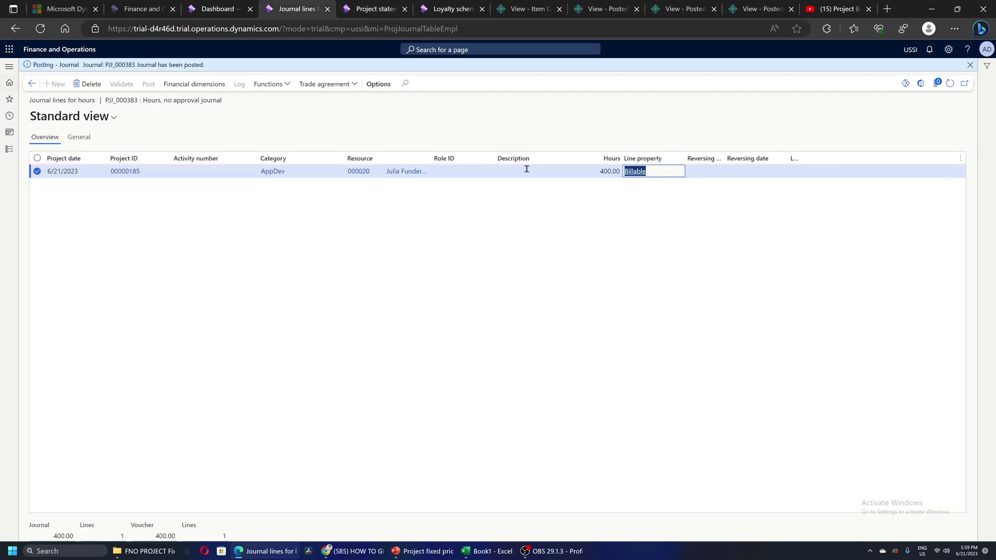
{"action": "left_click", "coordinate": [968, 63]}
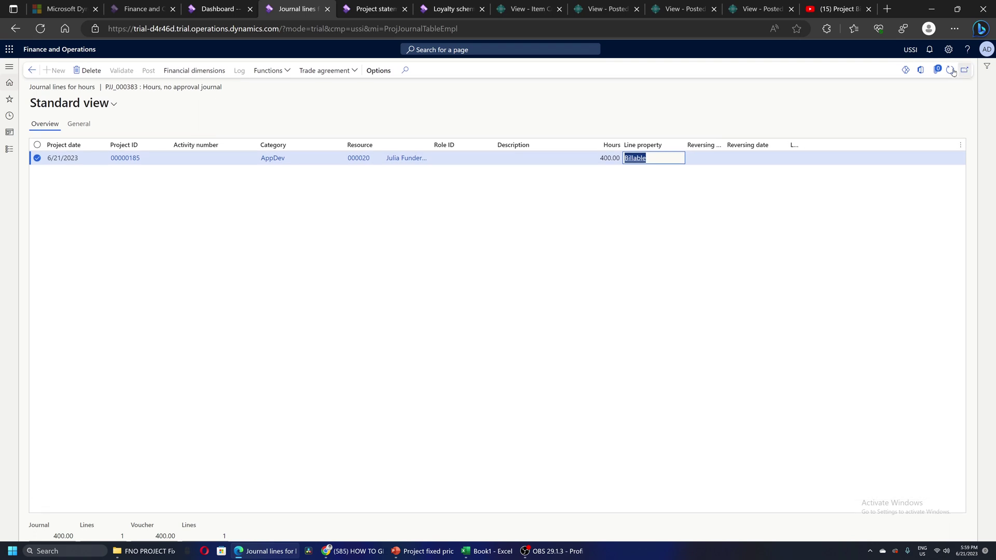
{"action": "left_click", "coordinate": [31, 70]}
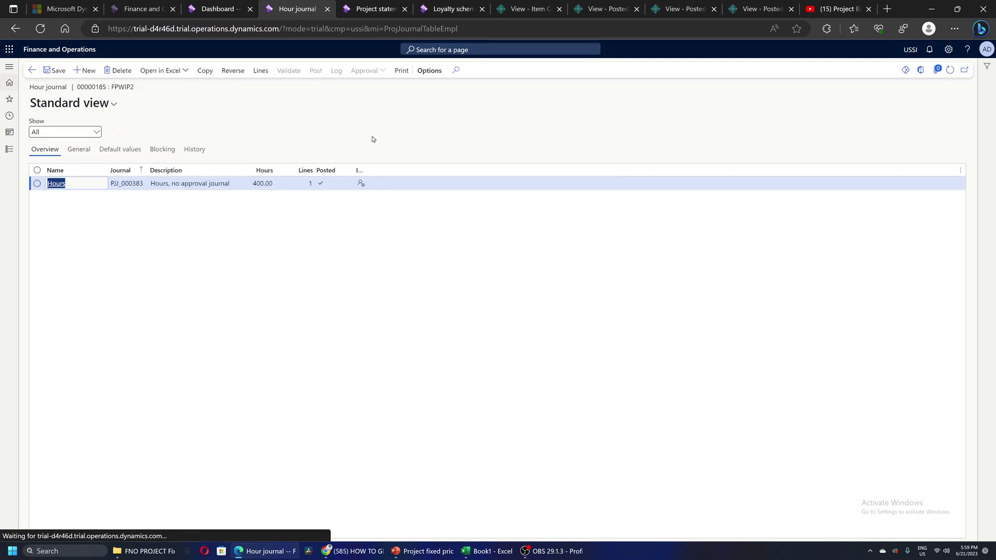
{"action": "left_click", "coordinate": [32, 70]}
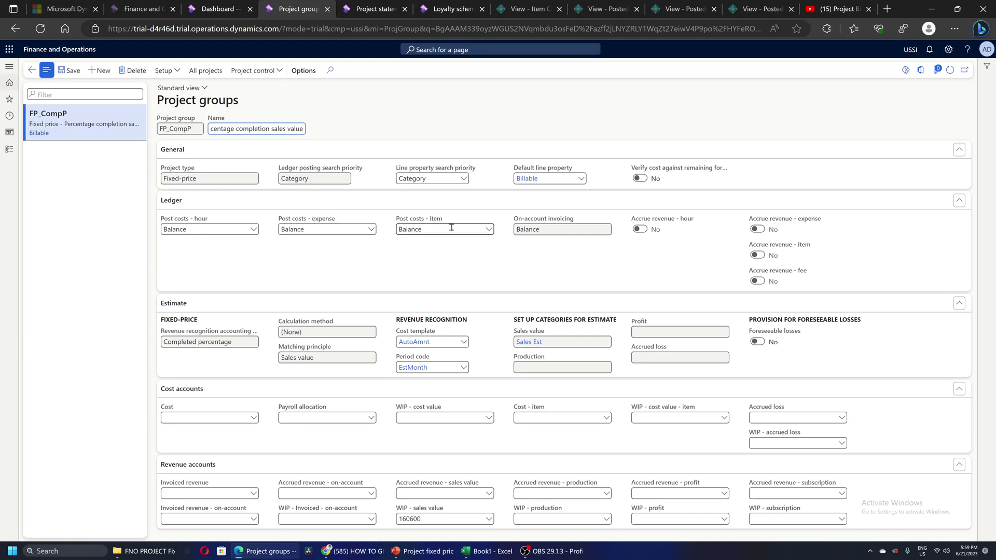
{"action": "key", "text": "Escape"}
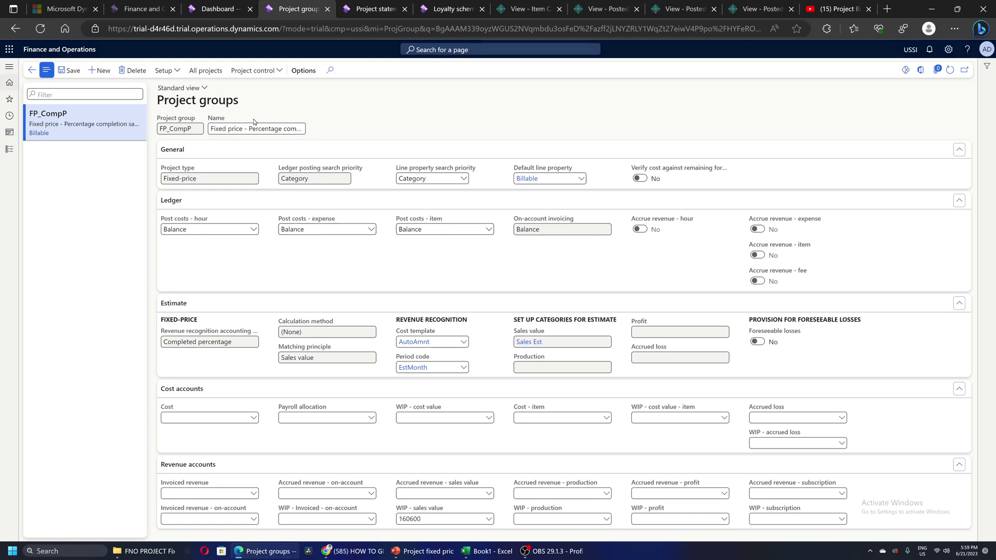
View the posted transactions of FPWIP2 and examine the WIP amounts in the project statement
{"action": "left_click", "coordinate": [252, 71]}
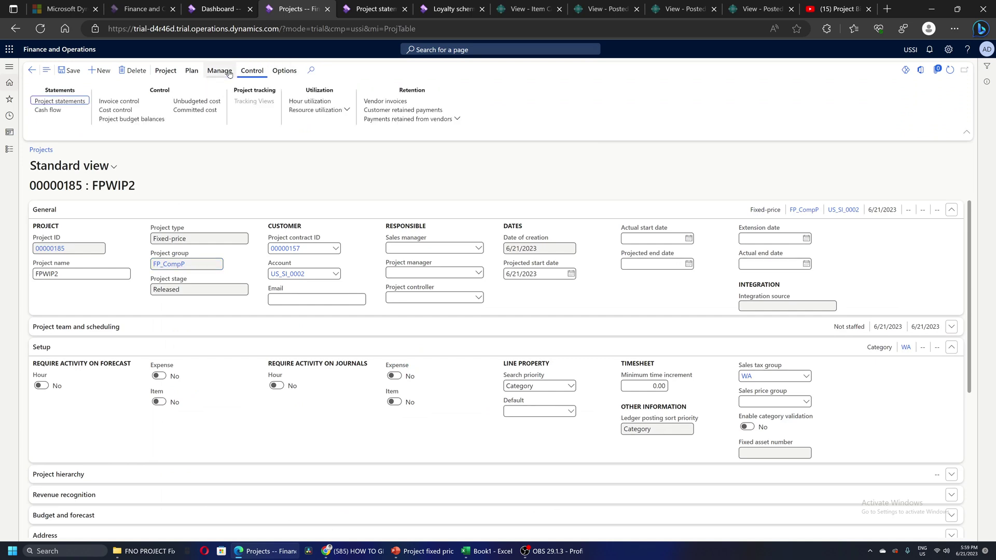
{"action": "left_click", "coordinate": [216, 72]}
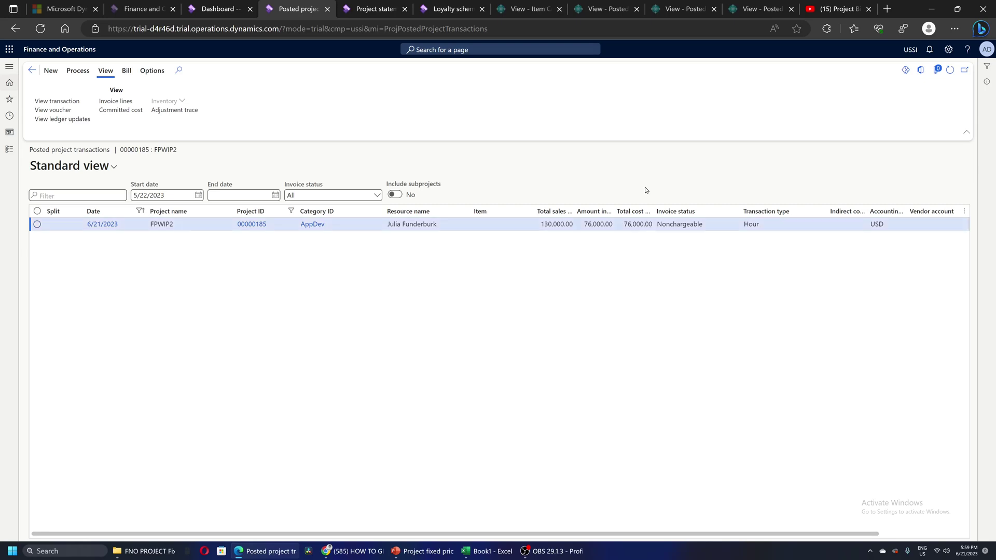
{"action": "left_click", "coordinate": [375, 9]}
{"action": "left_click", "coordinate": [120, 126]}
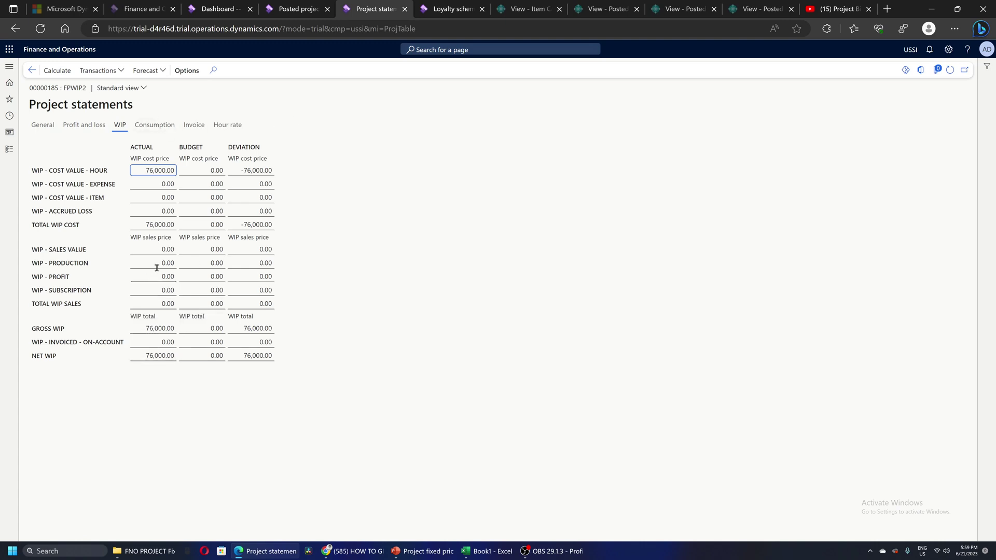
Examine the hour cost value in the WIP section of the FPWIP2 project statement
{"action": "left_click", "coordinate": [140, 170]}
{"action": "left_click", "coordinate": [403, 155]}
{"action": "left_click", "coordinate": [149, 170]}
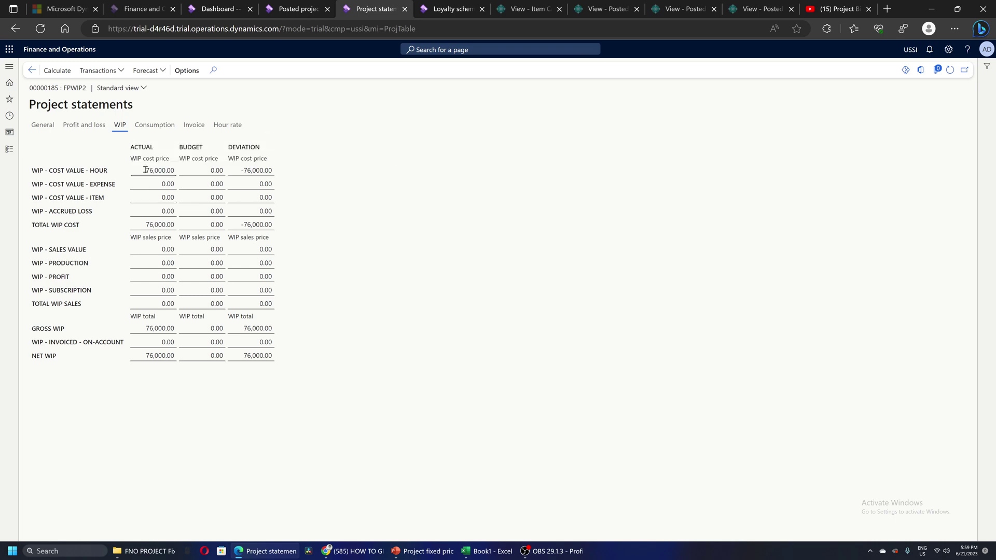
{"action": "left_click", "coordinate": [348, 183]}
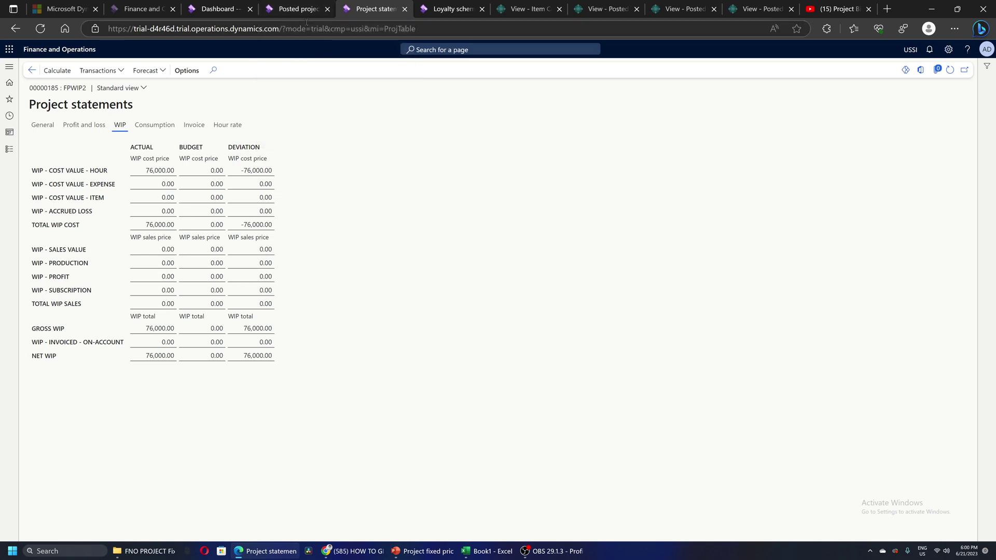
Return to project FPWIP2, open its estimates, and start a new estimate dated 6/30/2023
{"action": "left_click", "coordinate": [291, 9]}
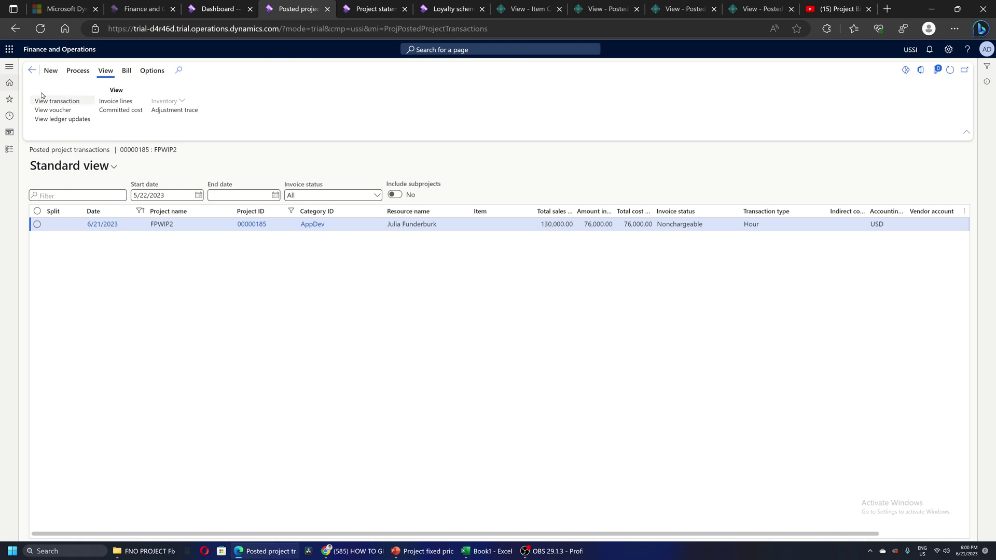
{"action": "left_click", "coordinate": [32, 70]}
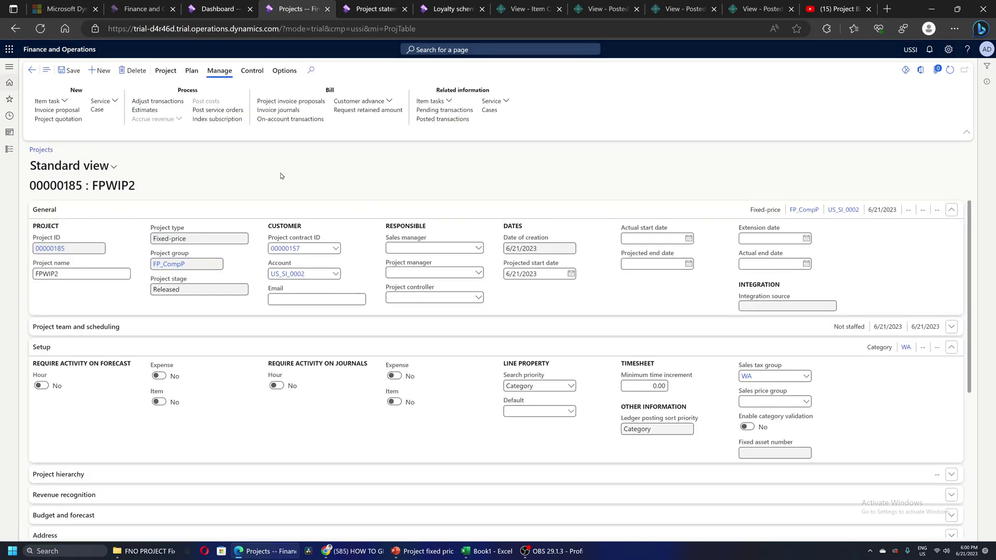
{"action": "left_click", "coordinate": [86, 70]}
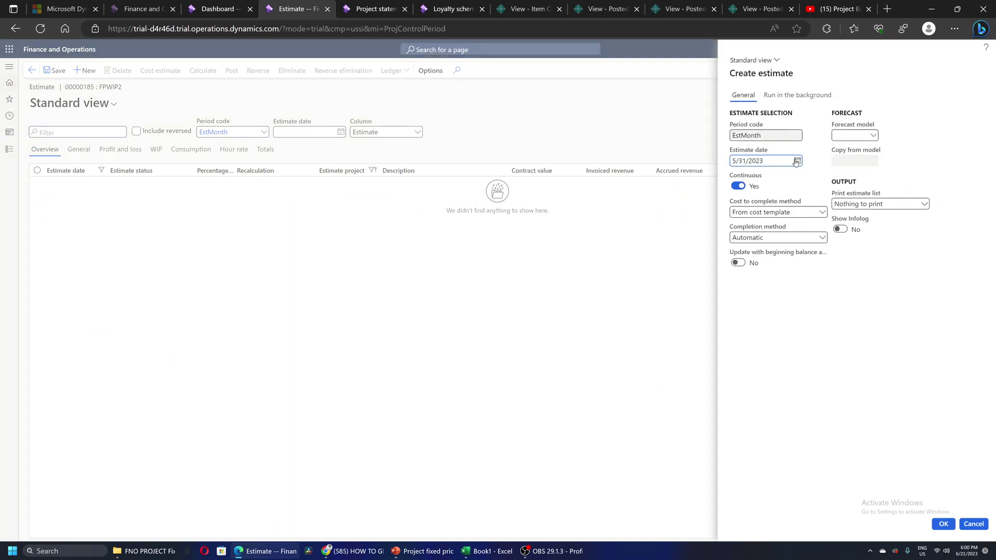
{"action": "left_click", "coordinate": [797, 161]}
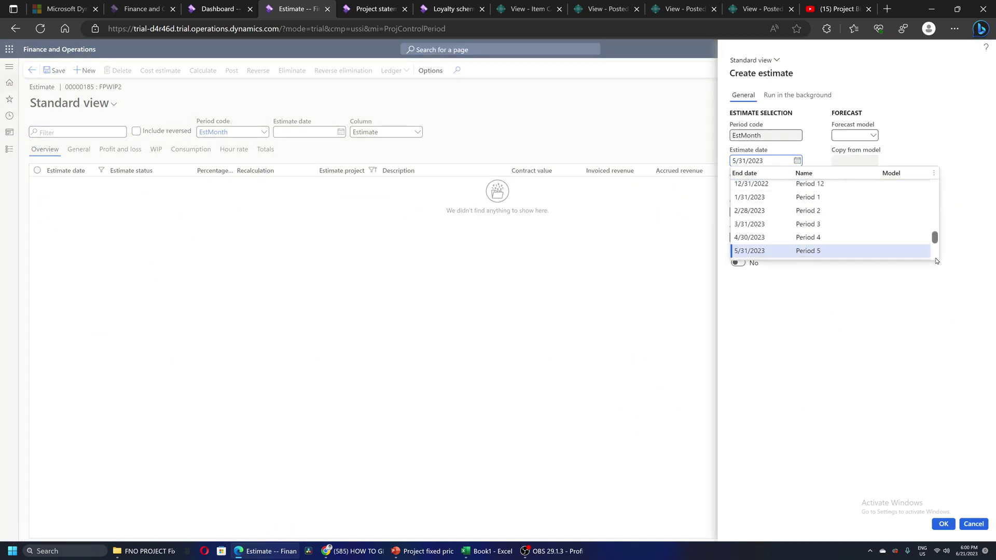
{"action": "scroll", "coordinate": [744, 208], "scroll_direction": "down", "scroll_amount": 3}
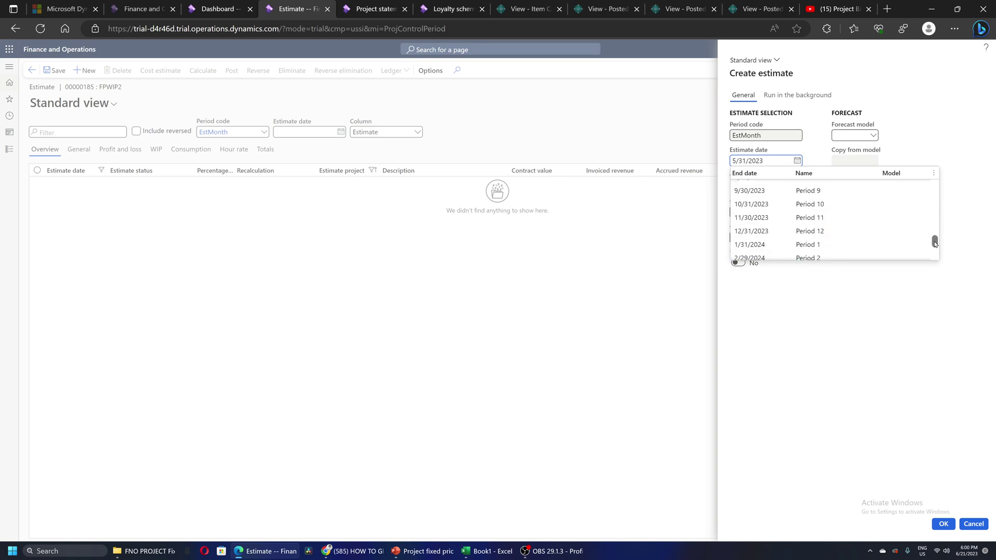
{"action": "left_click_drag", "start_coordinate": [935, 243], "coordinate": [934, 243]}
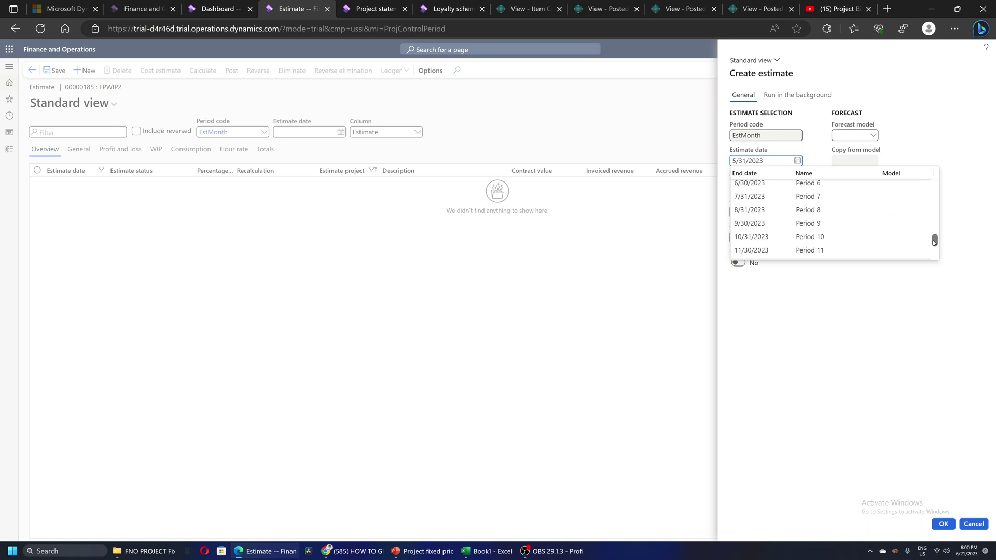
{"action": "left_click", "coordinate": [823, 183]}
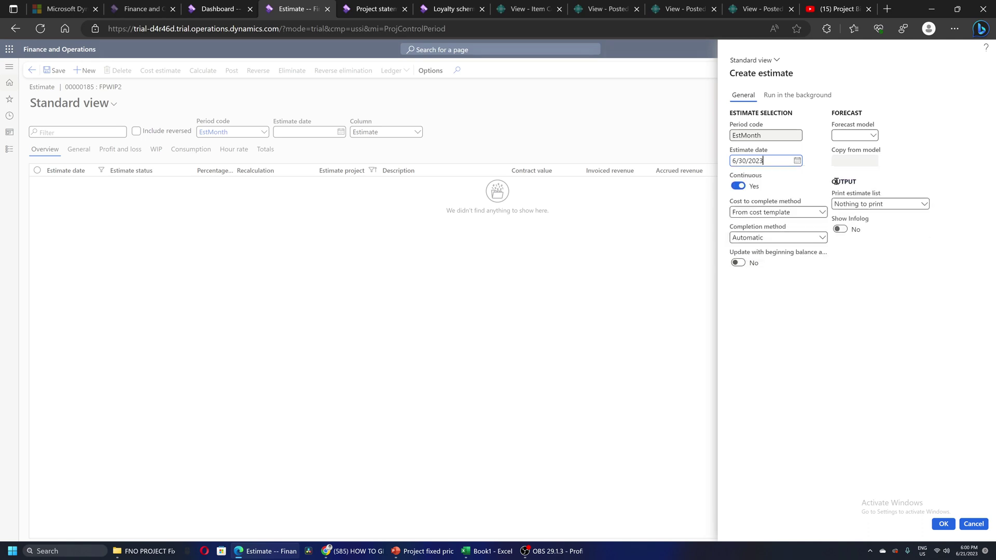
Select forecast model T_Forecast for the new estimate, create it, and post it with posting date 6/30/2023
{"action": "left_click", "coordinate": [874, 136]}
{"action": "left_click", "coordinate": [880, 188]}
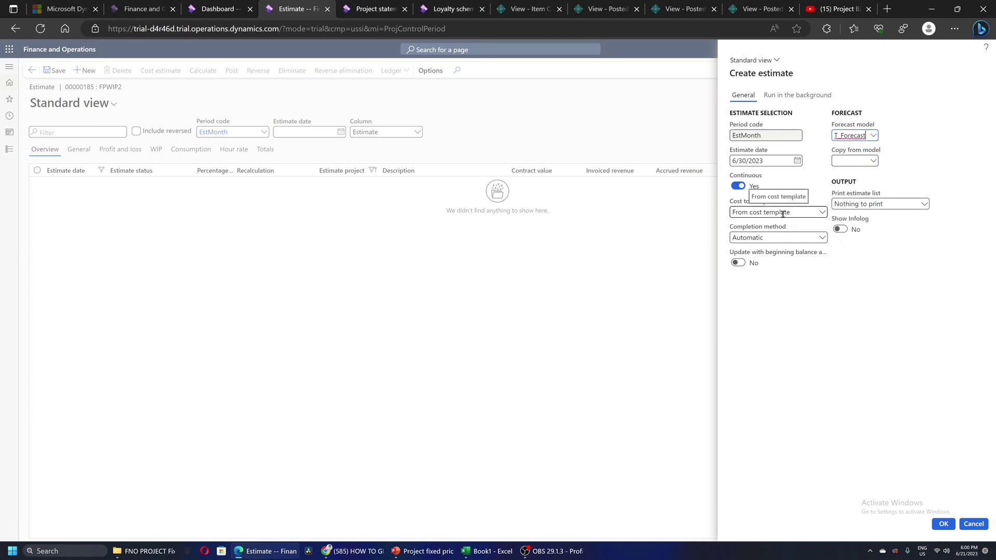
{"action": "left_click", "coordinate": [822, 212]}
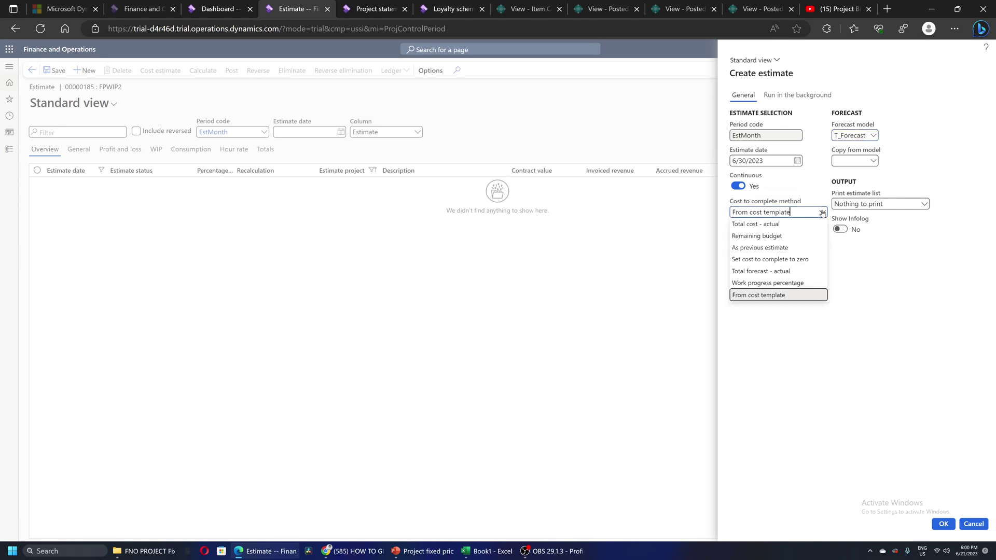
{"action": "left_click", "coordinate": [819, 179]}
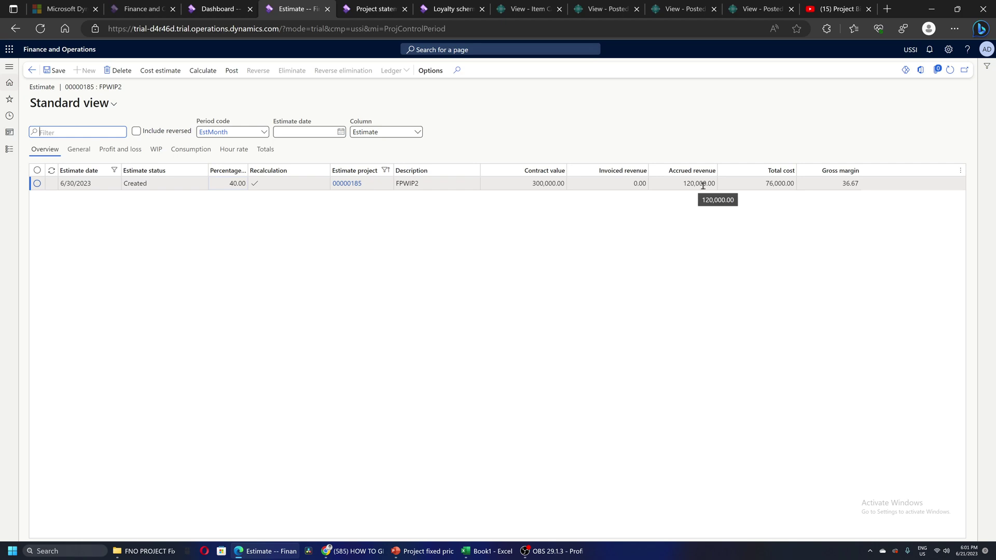
{"action": "left_click", "coordinate": [232, 70]}
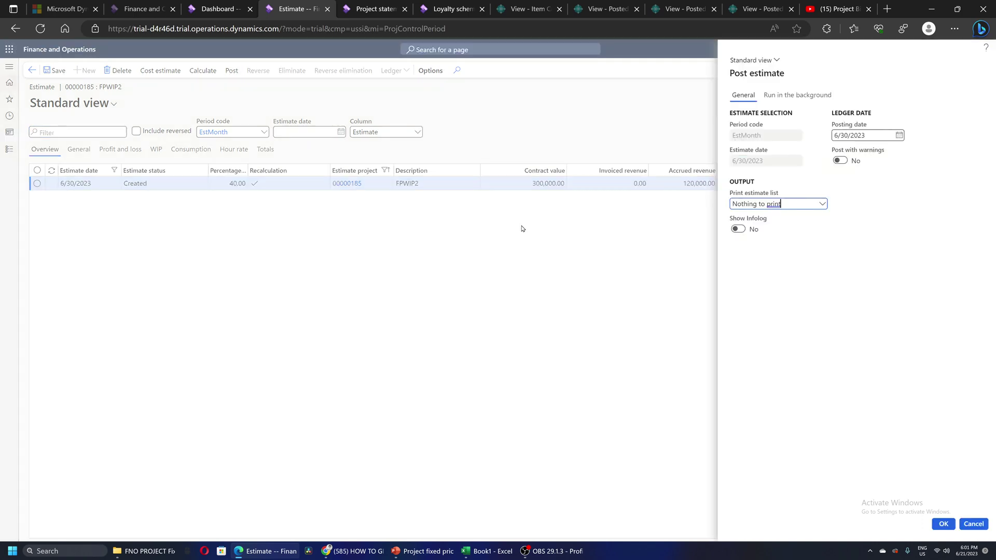
{"action": "left_click", "coordinate": [944, 525]}
Recalculate the FPWIP2 project statement after the estimate posting and examine its WIP sales value
{"action": "left_click", "coordinate": [374, 9]}
{"action": "left_click", "coordinate": [57, 71]}
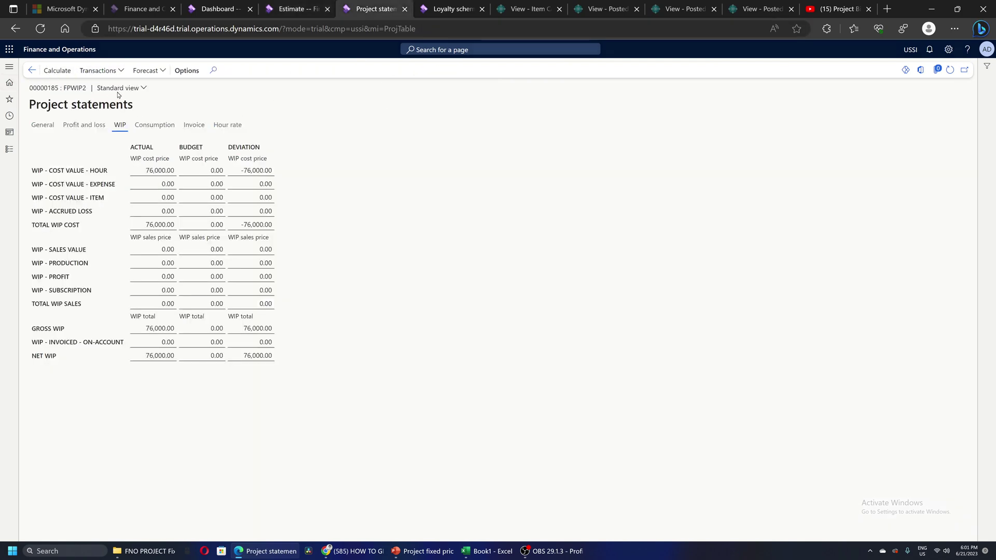
{"action": "double_click", "coordinate": [136, 249]}
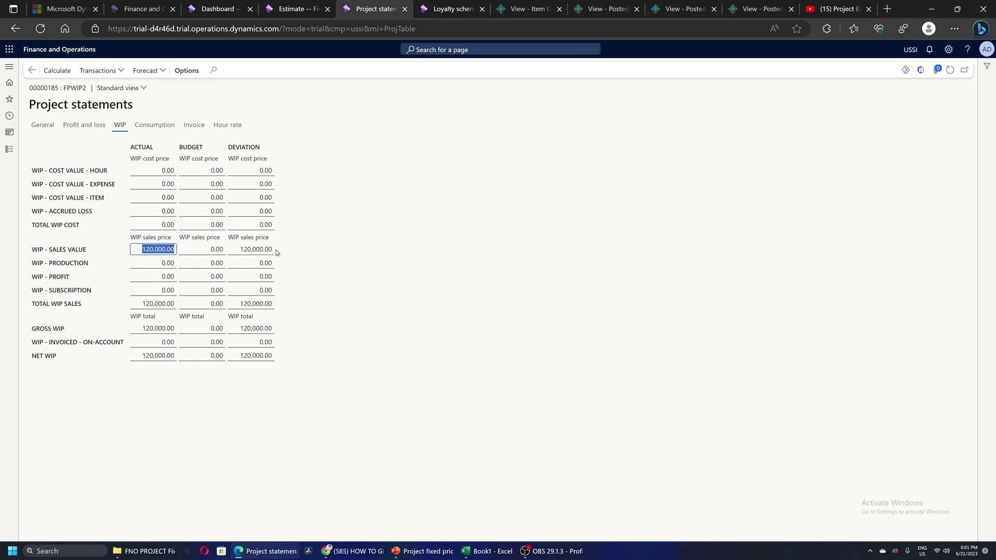
{"action": "left_click", "coordinate": [400, 192]}
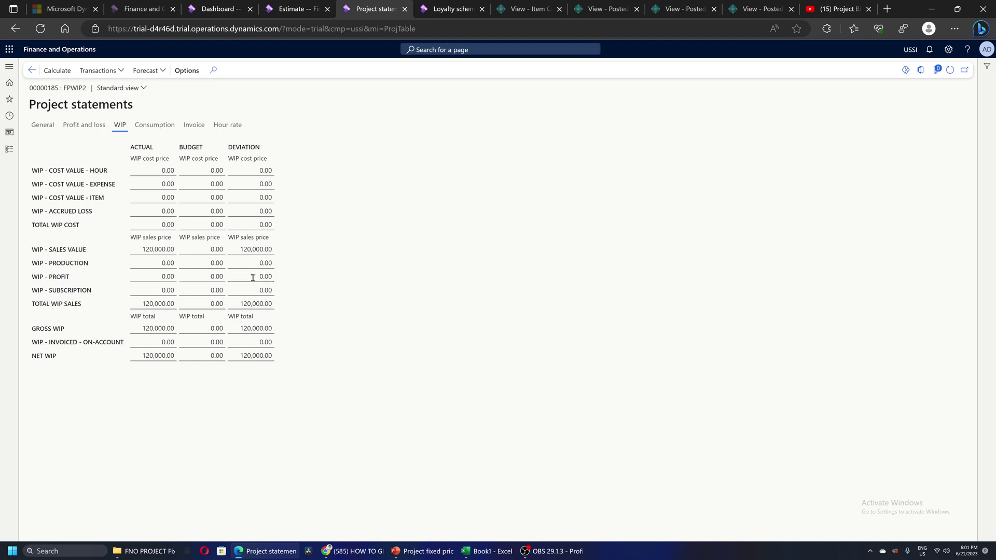
{"action": "left_click", "coordinate": [150, 250]}
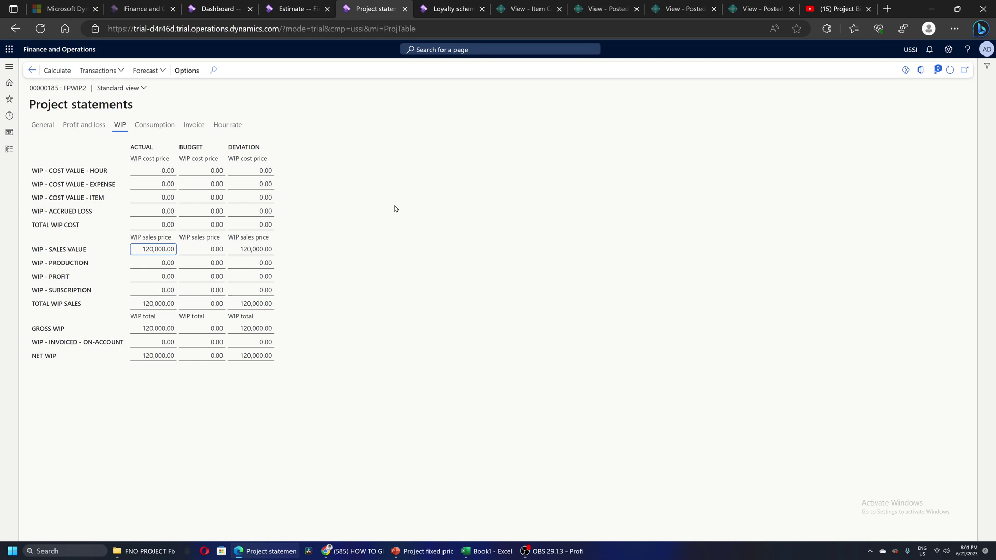
Return to project FPWIP2, create an invoice proposal for the Milestone1 on-account transaction, and post it
{"action": "left_click", "coordinate": [296, 9]}
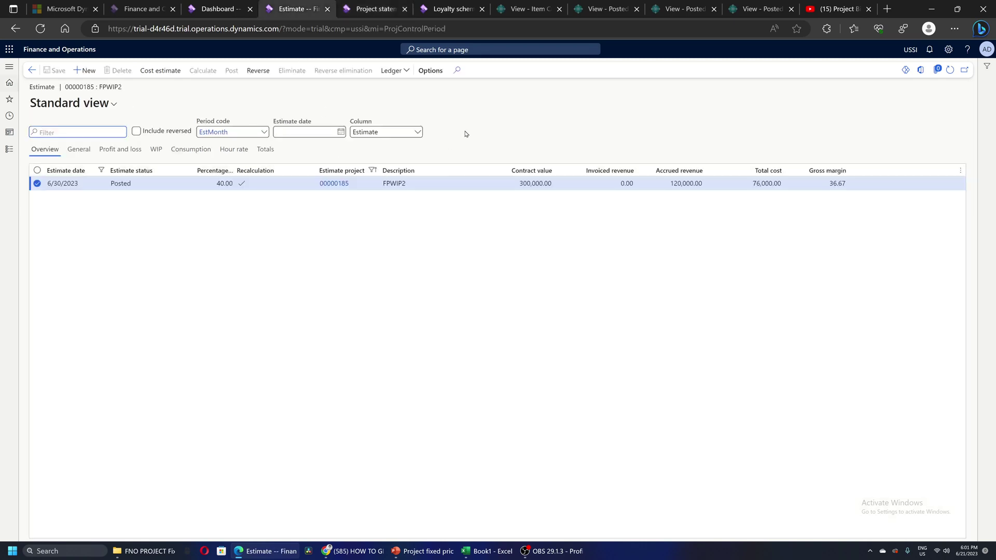
{"action": "left_click", "coordinate": [31, 70]}
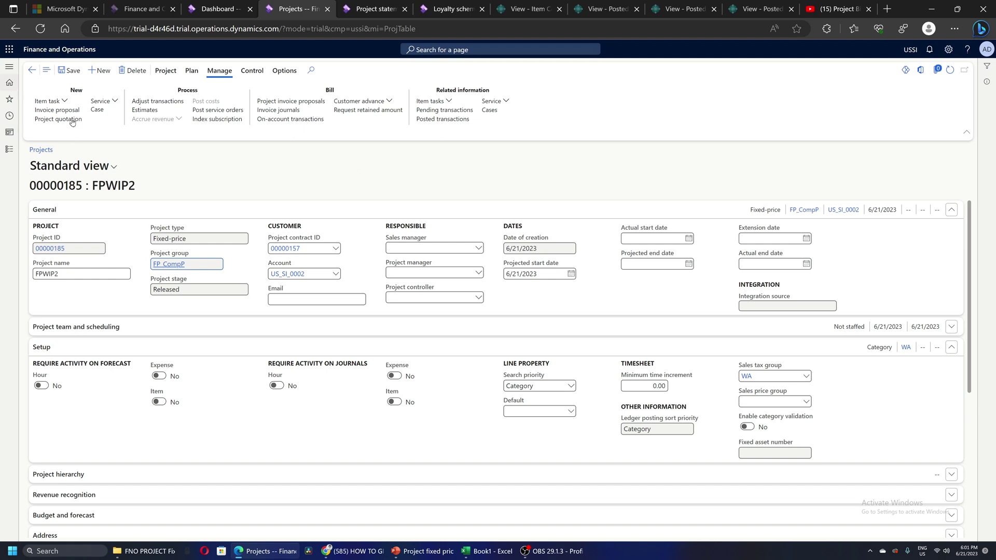
{"action": "left_click", "coordinate": [138, 142]}
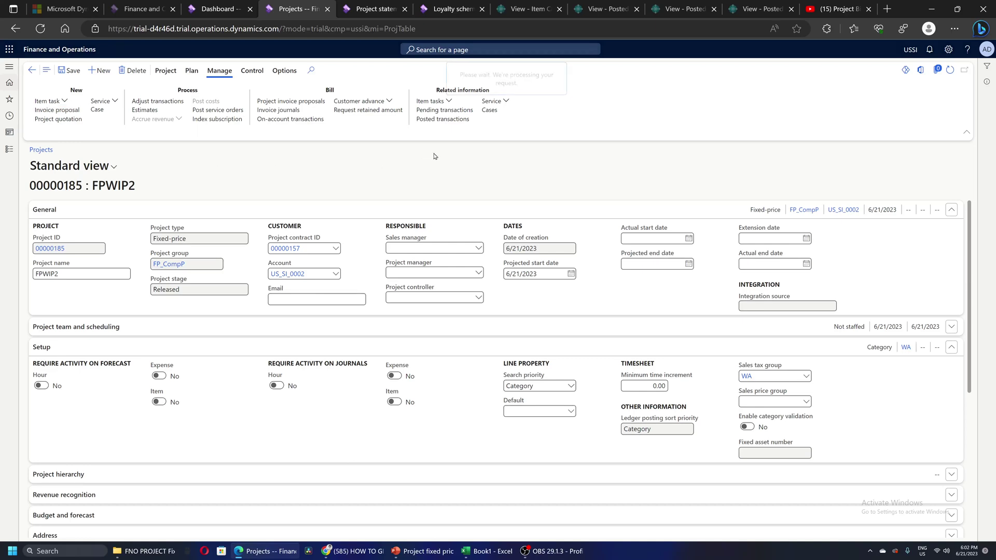
{"action": "left_click", "coordinate": [90, 273]}
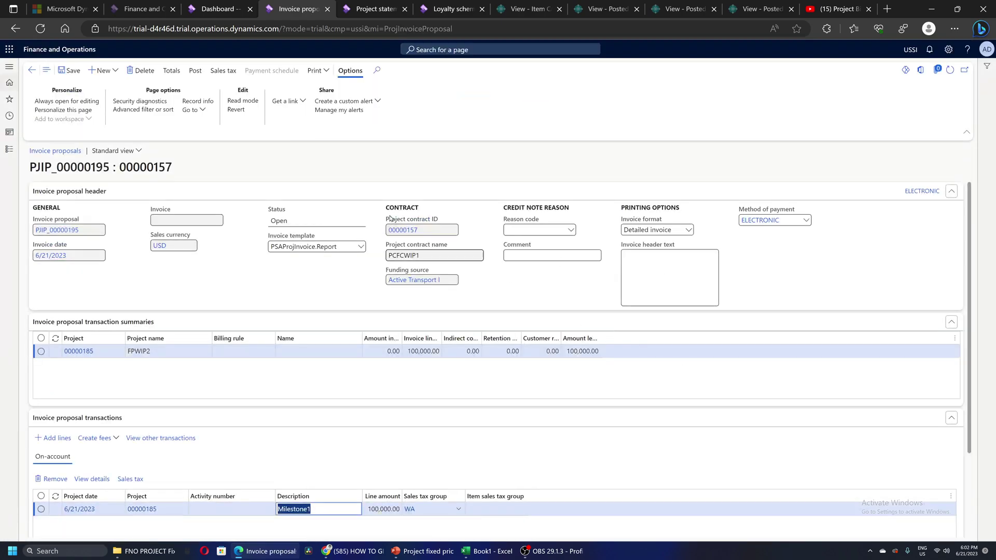
{"action": "left_click", "coordinate": [193, 73]}
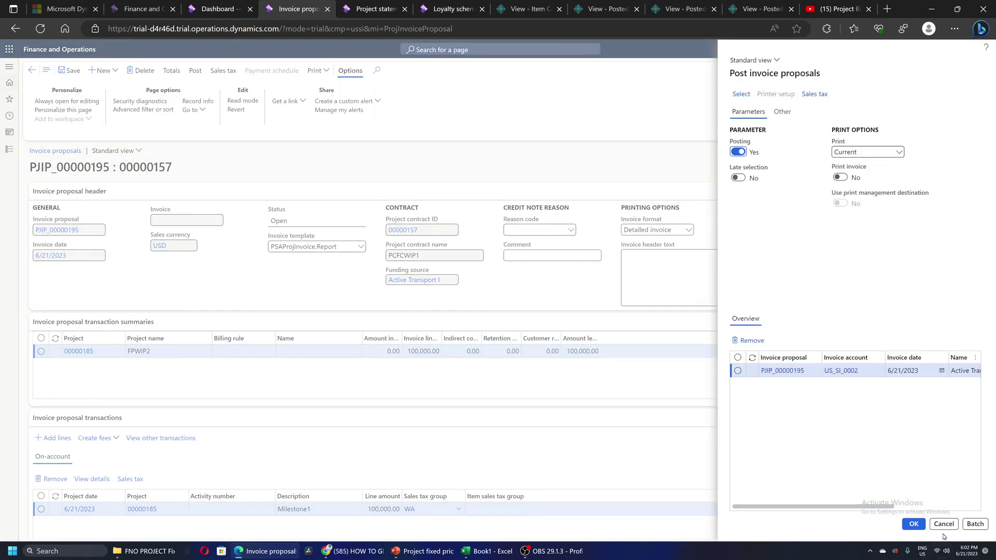
{"action": "left_click", "coordinate": [914, 524]}
{"action": "left_click", "coordinate": [592, 270]}
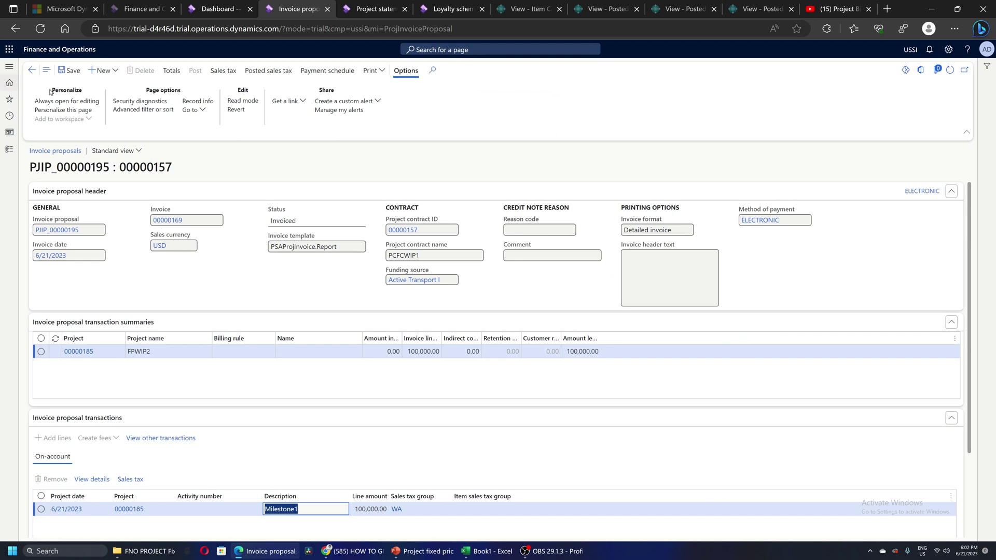
Recalculate the FPWIP2 project statement and compare the gross WIP, WIP sales value and invoiced on-account amounts
{"action": "left_click", "coordinate": [376, 9]}
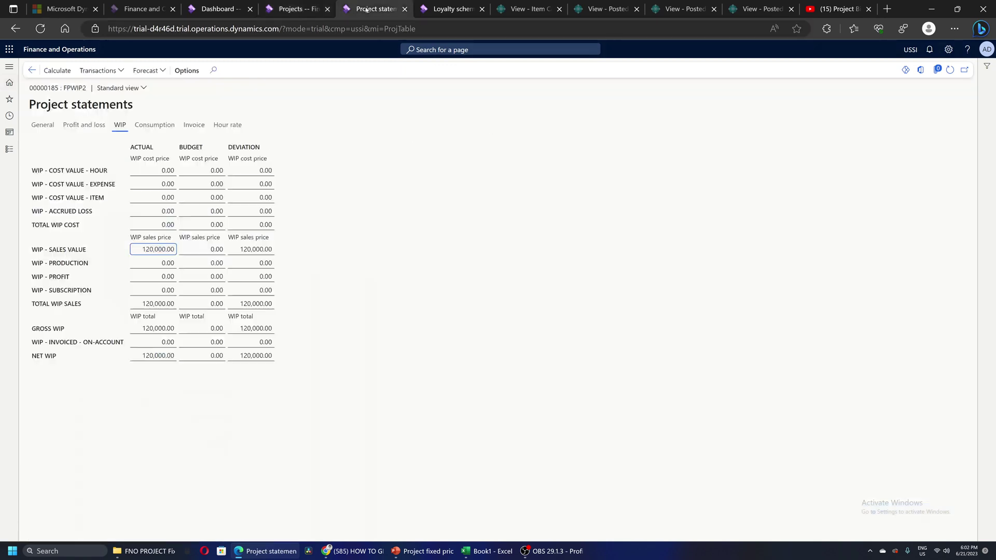
{"action": "left_click", "coordinate": [56, 70]}
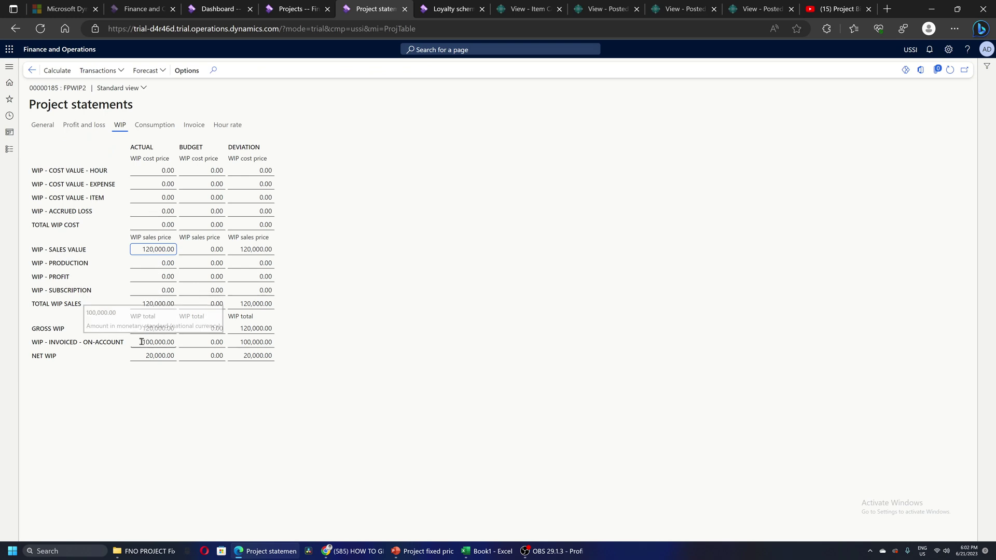
{"action": "left_click_drag", "start_coordinate": [143, 329], "coordinate": [175, 329]}
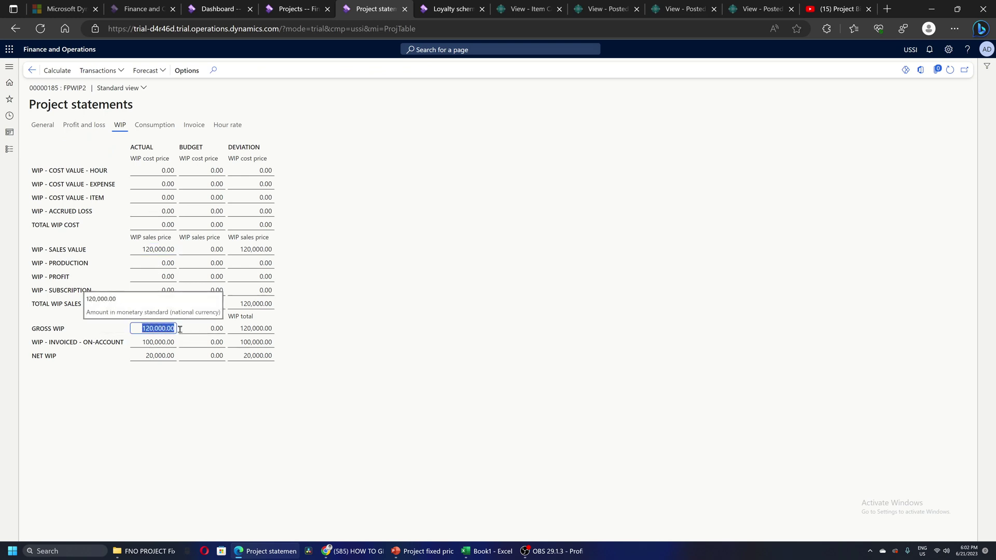
{"action": "left_click", "coordinate": [162, 250]}
{"action": "left_click_drag", "start_coordinate": [143, 250], "coordinate": [175, 250]}
{"action": "left_click", "coordinate": [350, 218]}
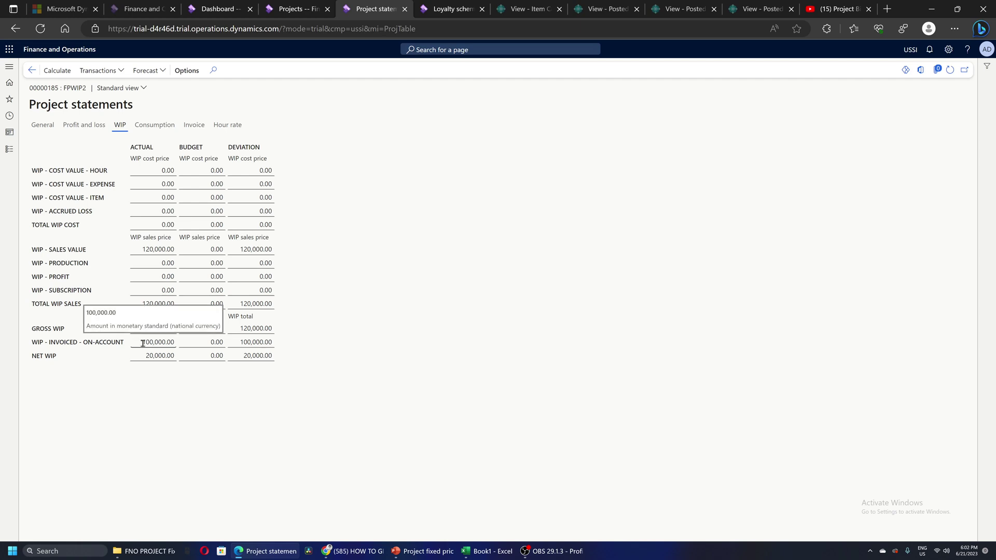
{"action": "left_click_drag", "start_coordinate": [142, 343], "coordinate": [175, 342]}
{"action": "left_click", "coordinate": [295, 328]}
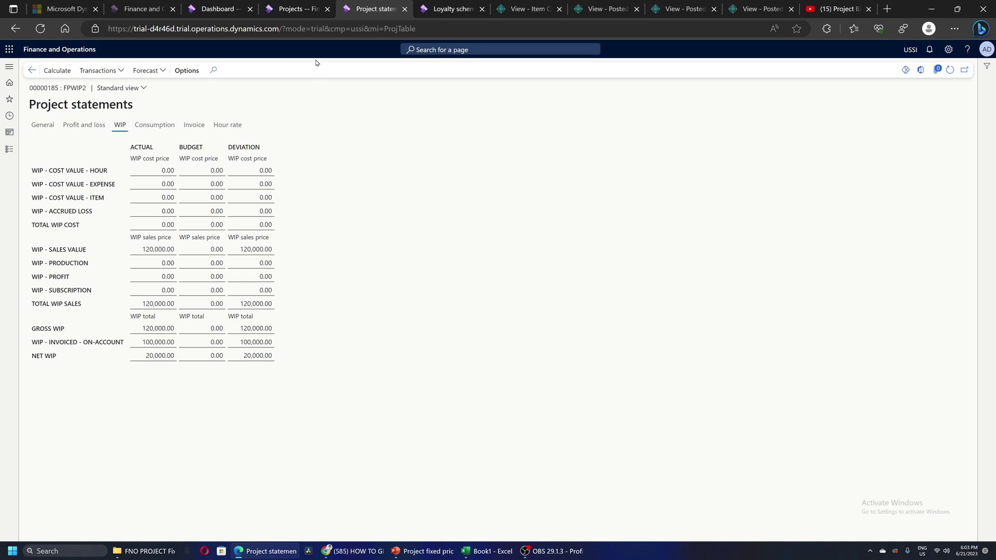
Return to project FPWIP2 and create a new hour journal with a journal line for it
{"action": "left_click", "coordinate": [291, 9]}
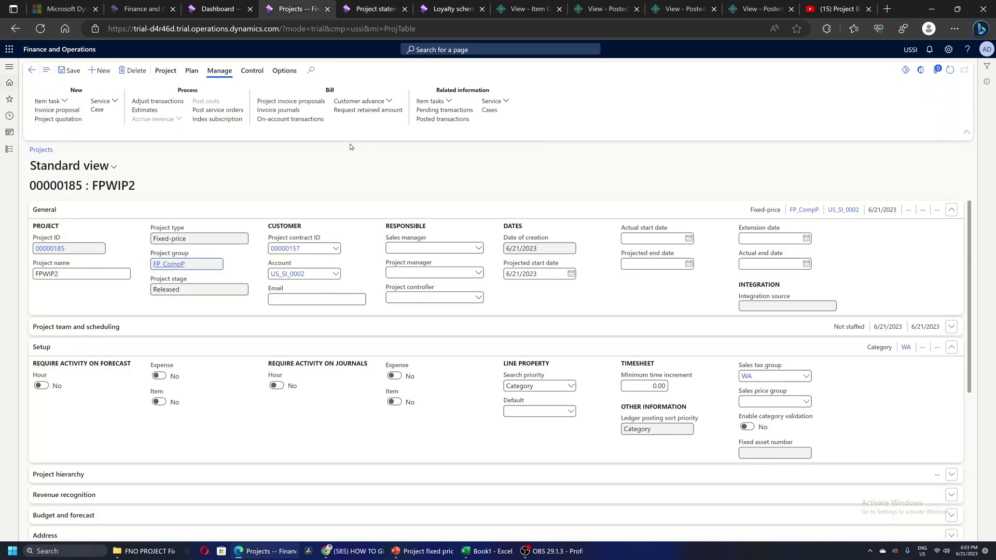
{"action": "left_click", "coordinate": [192, 71]}
{"action": "left_click", "coordinate": [165, 71]}
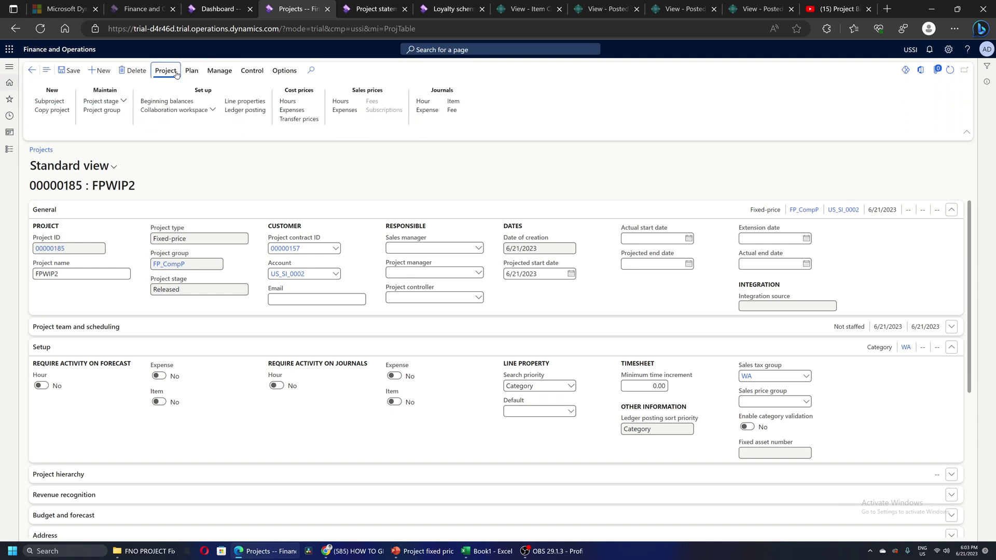
{"action": "left_click", "coordinate": [424, 101]}
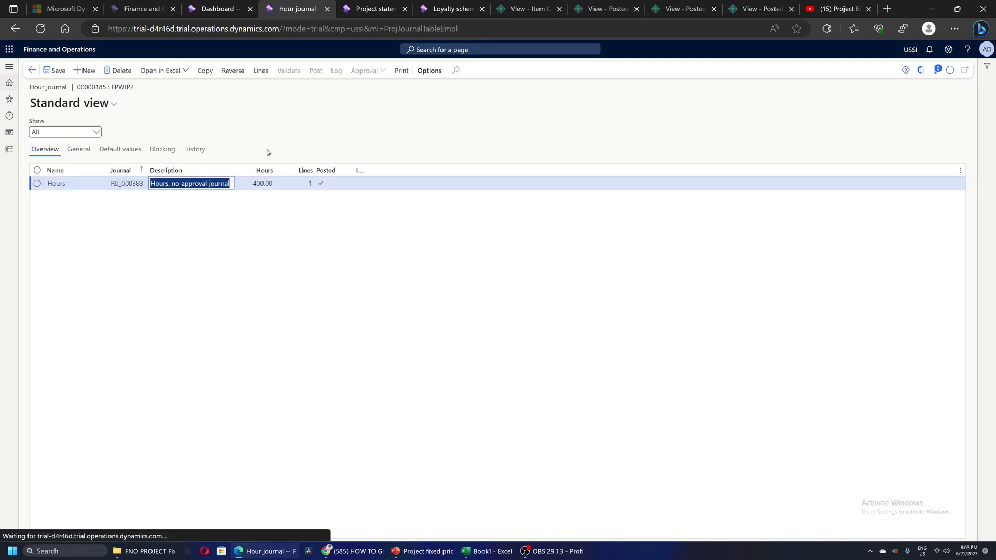
{"action": "left_click", "coordinate": [261, 70]}
{"action": "left_click", "coordinate": [84, 71]}
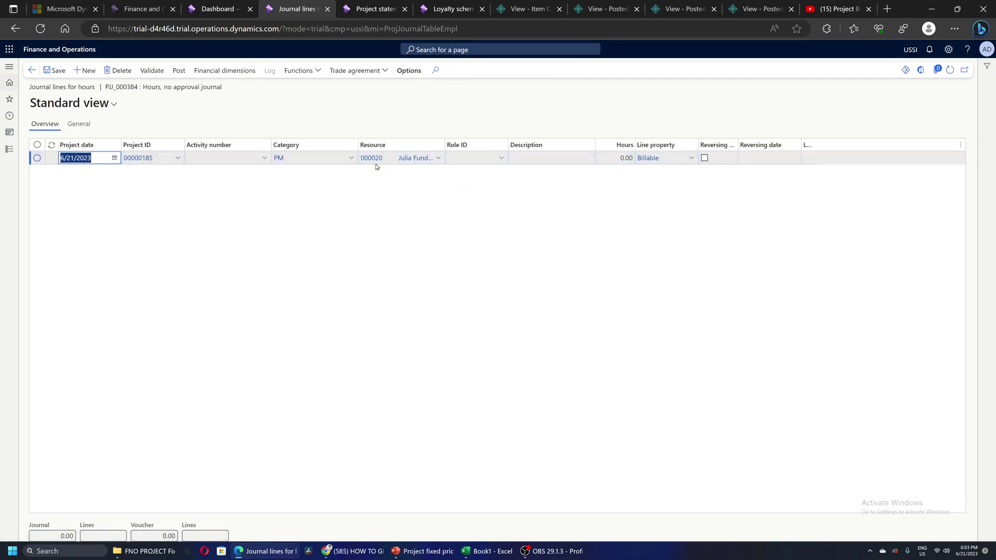
Set the new hour journal line to category AppDev with 600 hours, and post the journal
{"action": "left_click", "coordinate": [351, 158]}
{"action": "scroll", "coordinate": [364, 208], "scroll_direction": "up", "scroll_amount": 5}
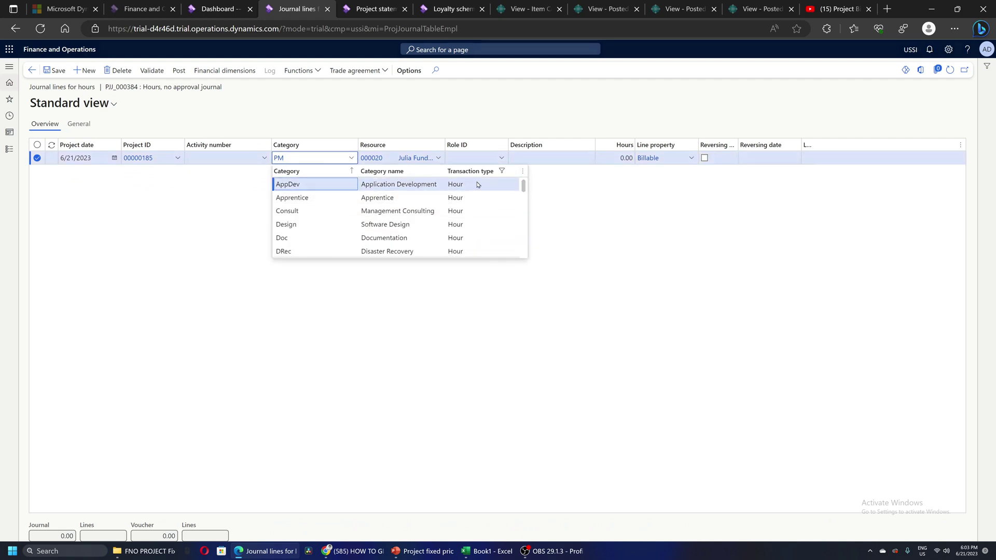
{"action": "left_click", "coordinate": [467, 183]}
{"action": "left_click", "coordinate": [614, 160]}
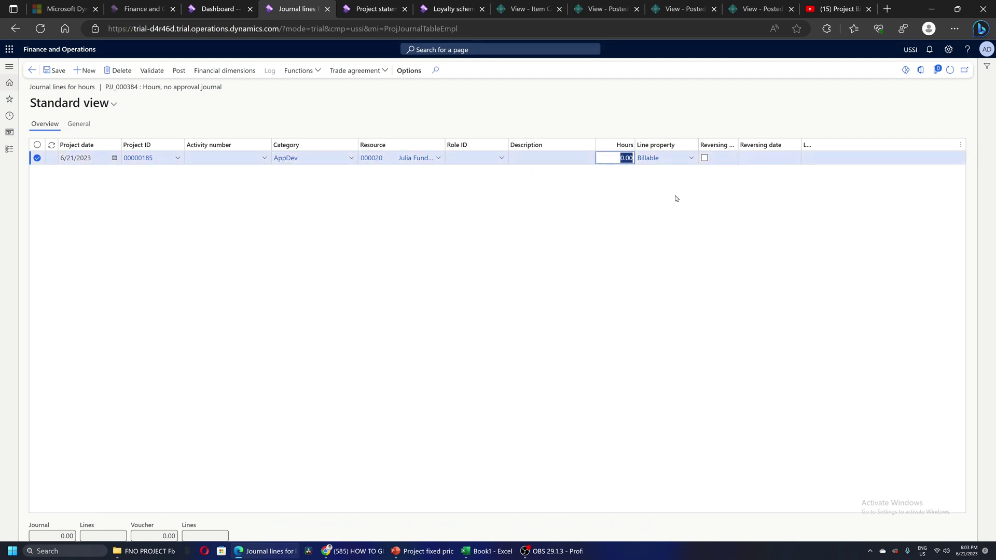
{"action": "type", "text": "600"}
{"action": "key", "text": "Tab"}
{"action": "left_click", "coordinate": [179, 71]}
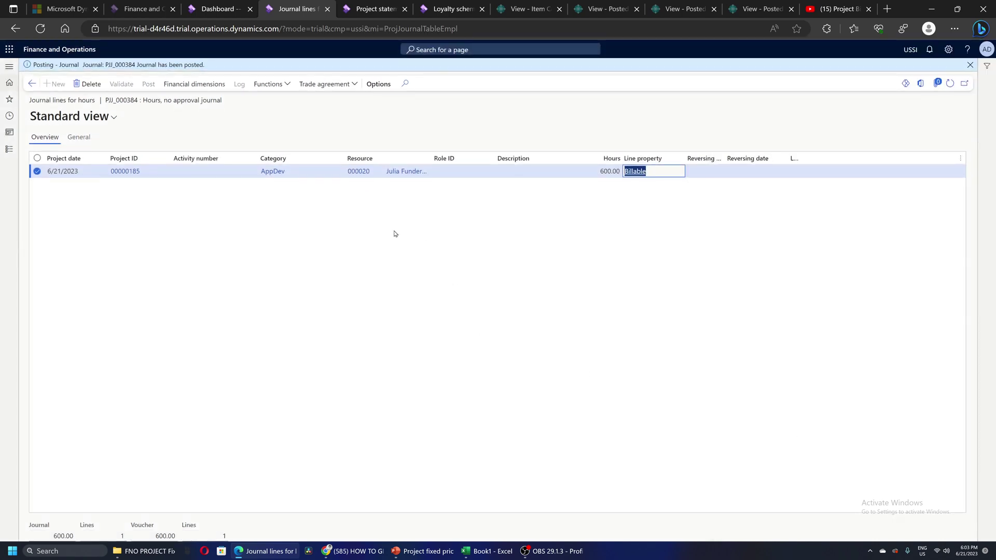
Return to project FPWIP2, create an invoice proposal for the Milestone2 on-account transaction, and post it without printing
{"action": "left_click", "coordinate": [30, 84]}
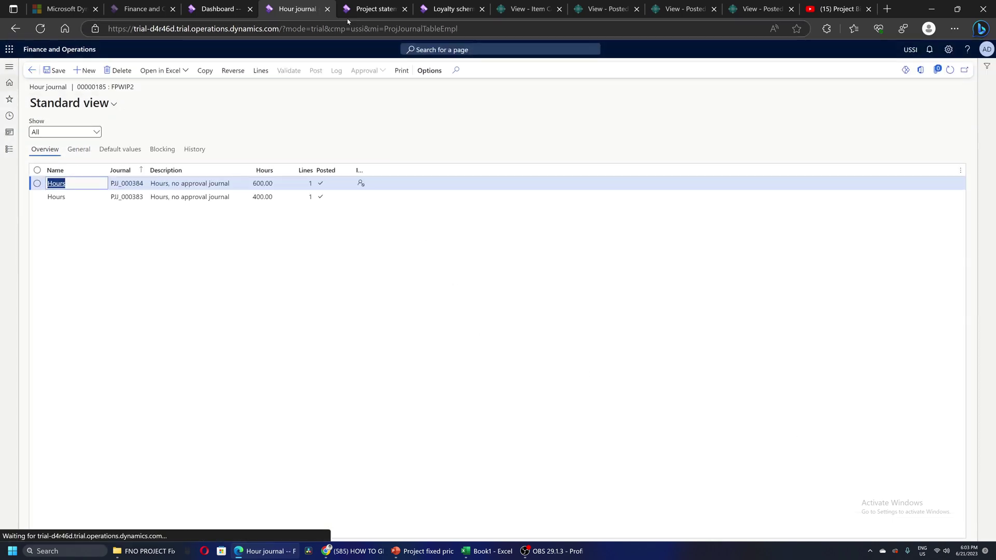
{"action": "left_click", "coordinate": [32, 70]}
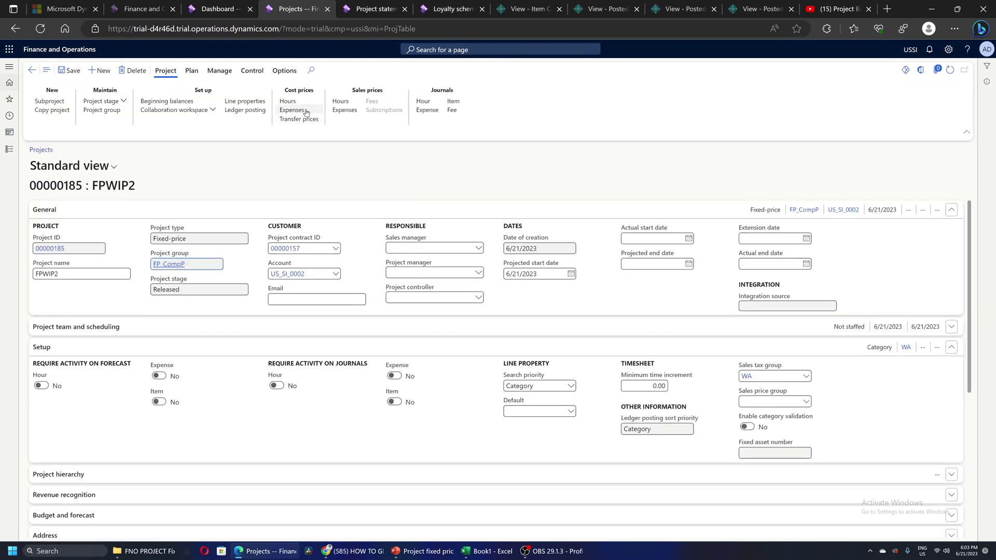
{"action": "left_click", "coordinate": [220, 71]}
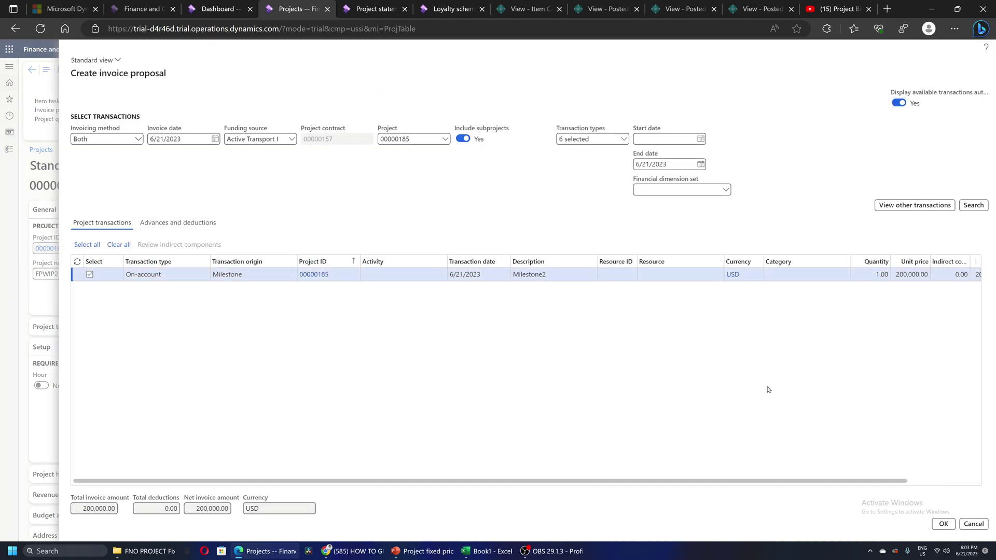
{"action": "key", "text": "Return"}
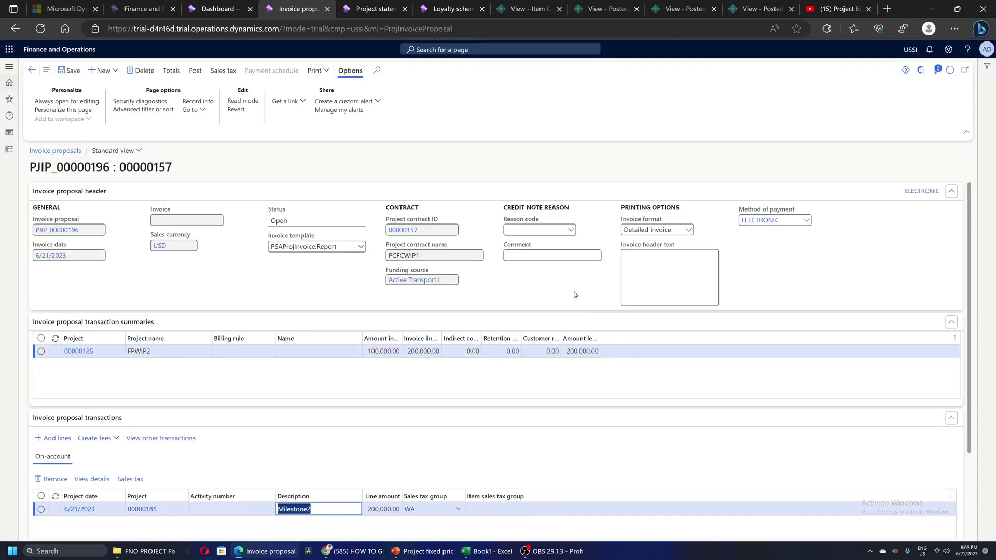
{"action": "left_click", "coordinate": [190, 72]}
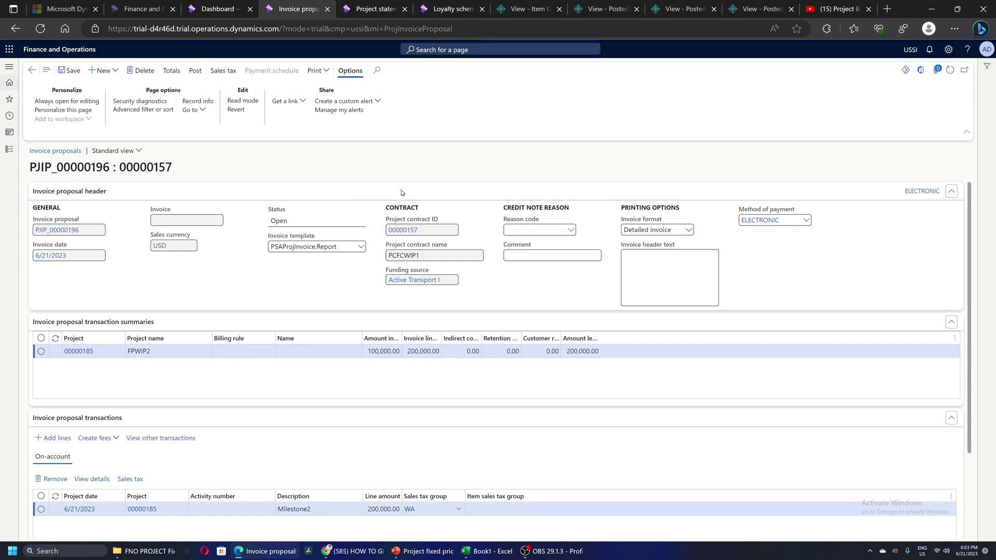
{"action": "left_click", "coordinate": [914, 524]}
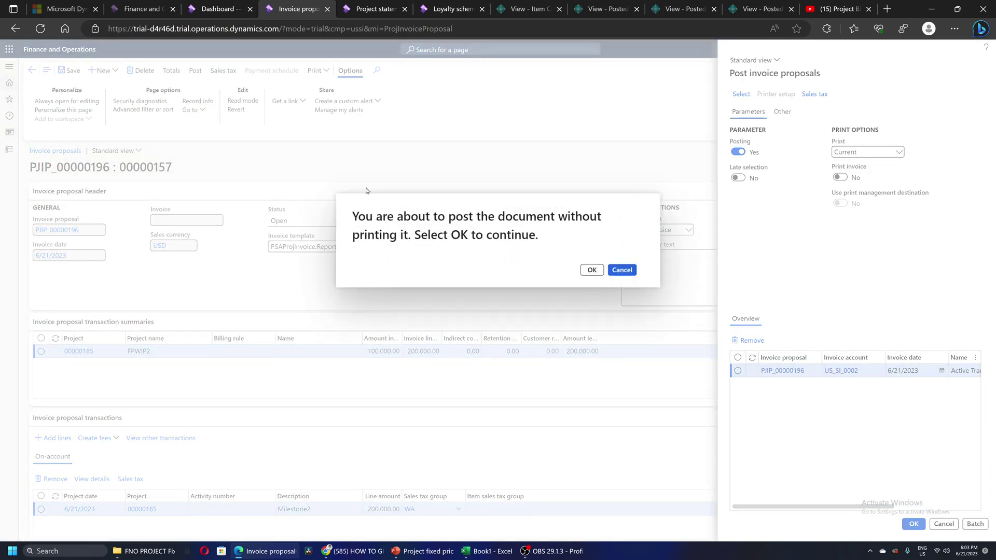
{"action": "key", "text": "Return"}
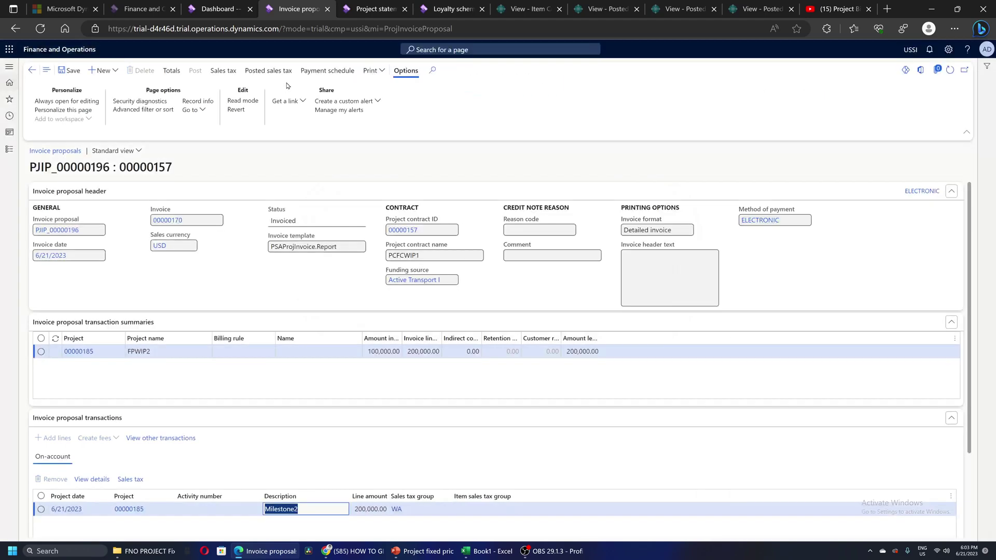
Return to project FPWIP2, create an estimate dated 7/31/2023, and post it with posting date 7/31/2023
{"action": "left_click", "coordinate": [362, 9]}
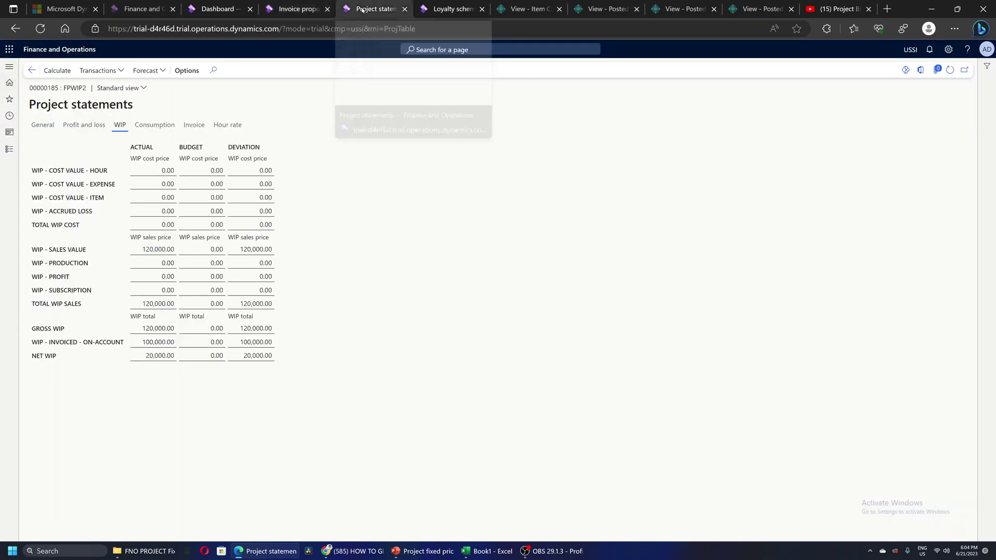
{"action": "left_click", "coordinate": [281, 16]}
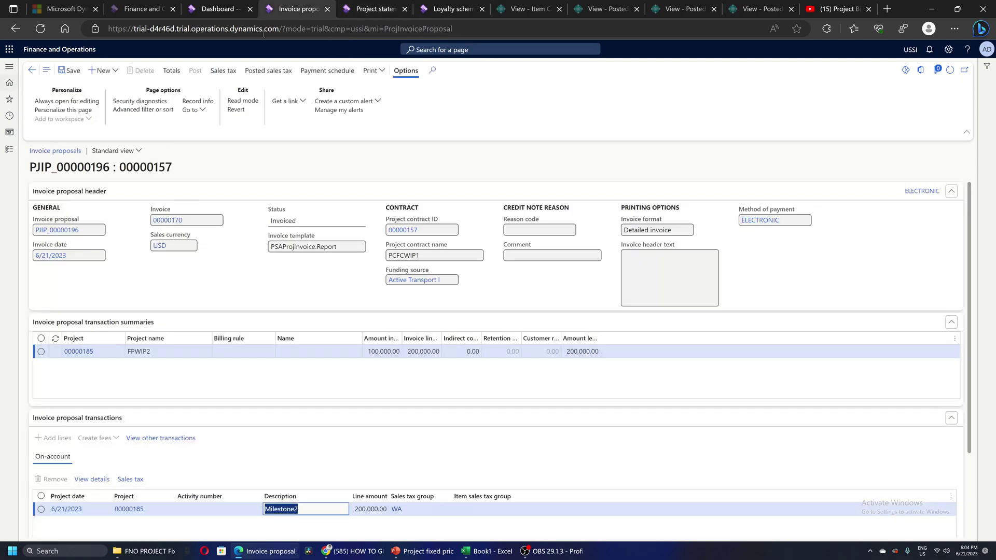
{"action": "left_click", "coordinate": [32, 70]}
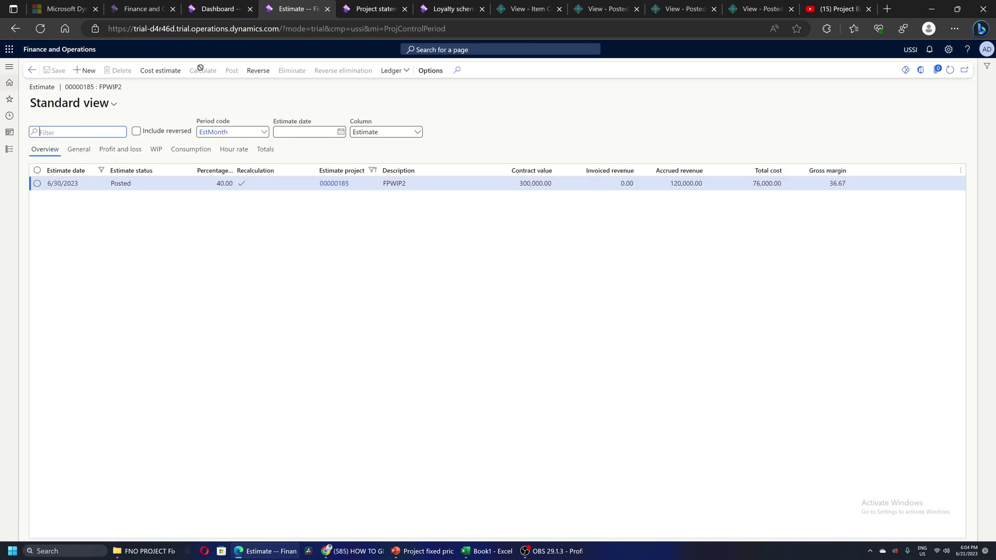
{"action": "left_click", "coordinate": [84, 70]}
{"action": "left_click", "coordinate": [873, 138]}
{"action": "left_click", "coordinate": [858, 187]}
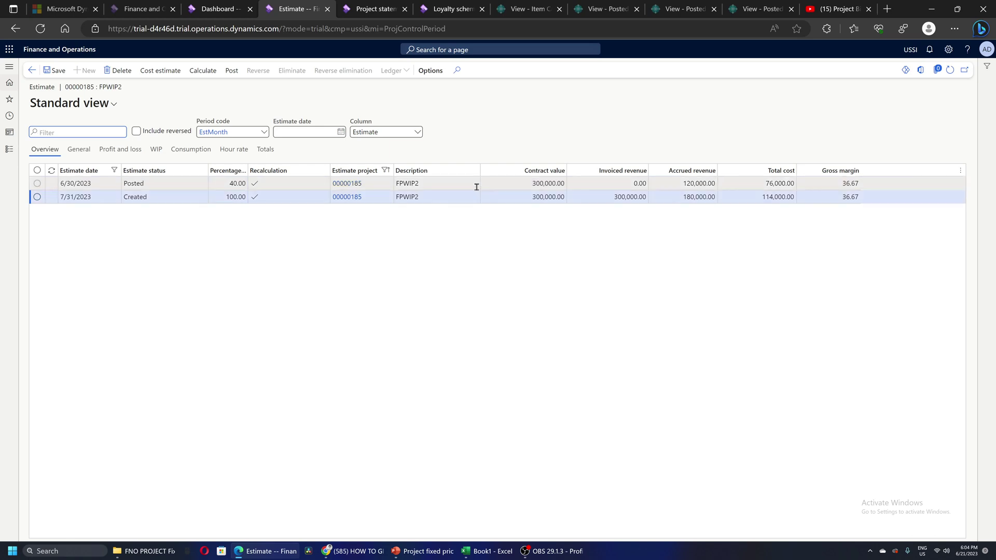
{"action": "left_click", "coordinate": [230, 72]}
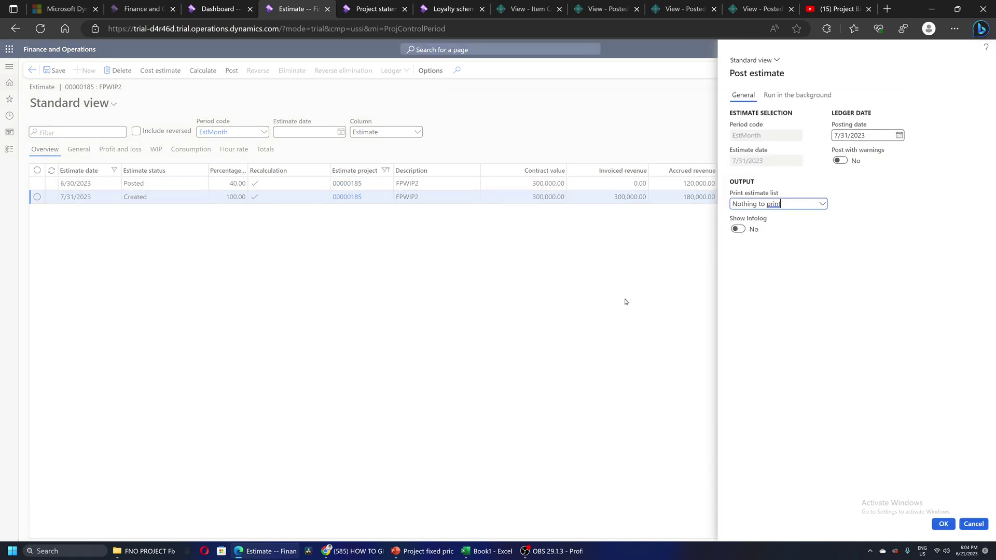
{"action": "left_click", "coordinate": [935, 521]}
Recalculate the FPWIP2 project statement and examine its WIP sales value, gross WIP, invoiced on-account amount and hour costs
{"action": "left_click", "coordinate": [358, 15]}
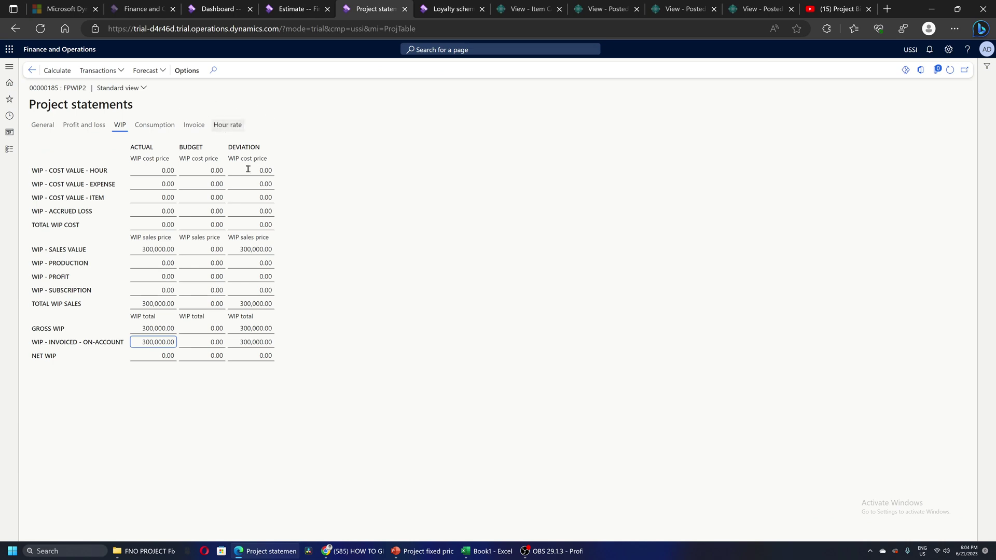
{"action": "double_click", "coordinate": [140, 251]}
{"action": "left_click", "coordinate": [200, 251]}
{"action": "left_click", "coordinate": [84, 125]}
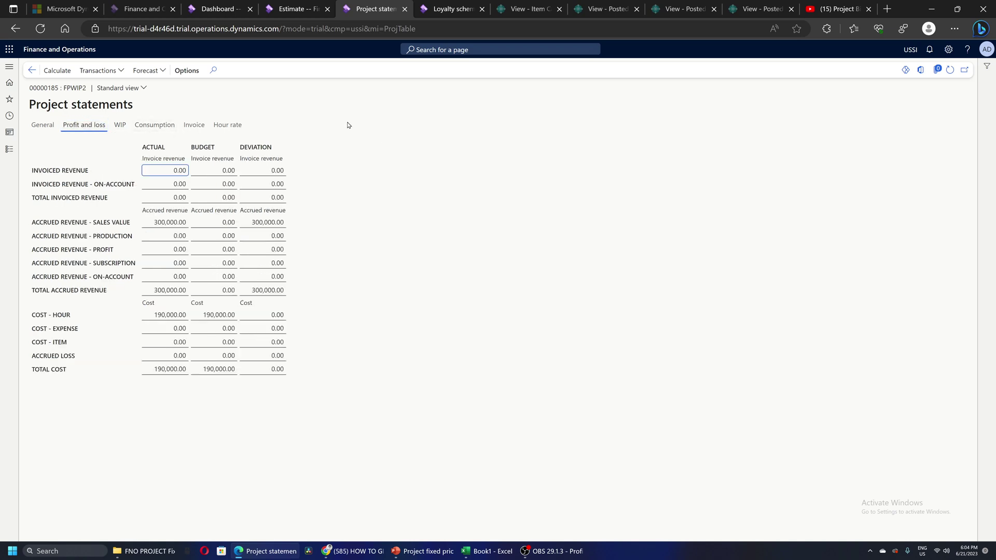
{"action": "left_click_drag", "start_coordinate": [149, 318], "coordinate": [200, 318]}
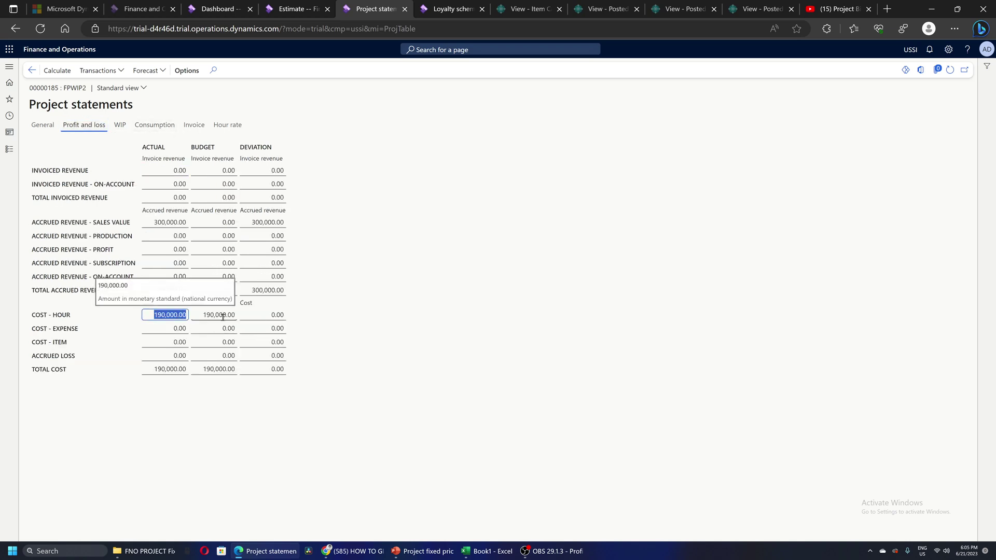
{"action": "left_click", "coordinate": [292, 270]}
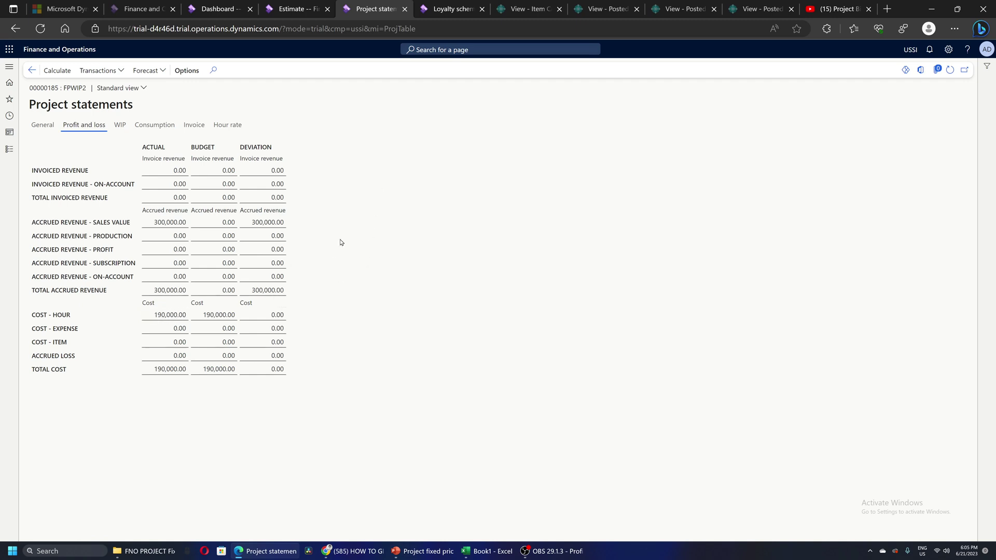
{"action": "left_click", "coordinate": [117, 125]}
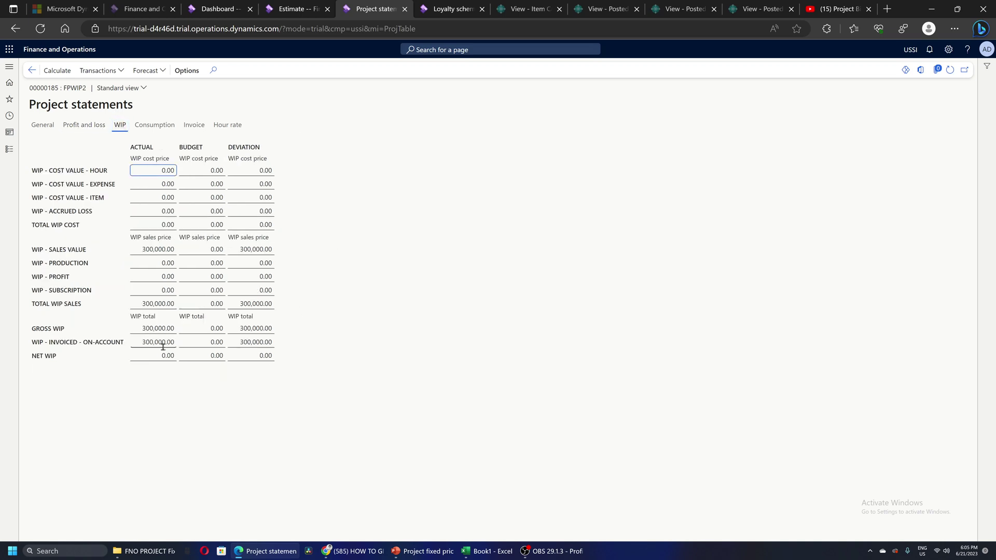
{"action": "left_click_drag", "start_coordinate": [138, 329], "coordinate": [162, 329]}
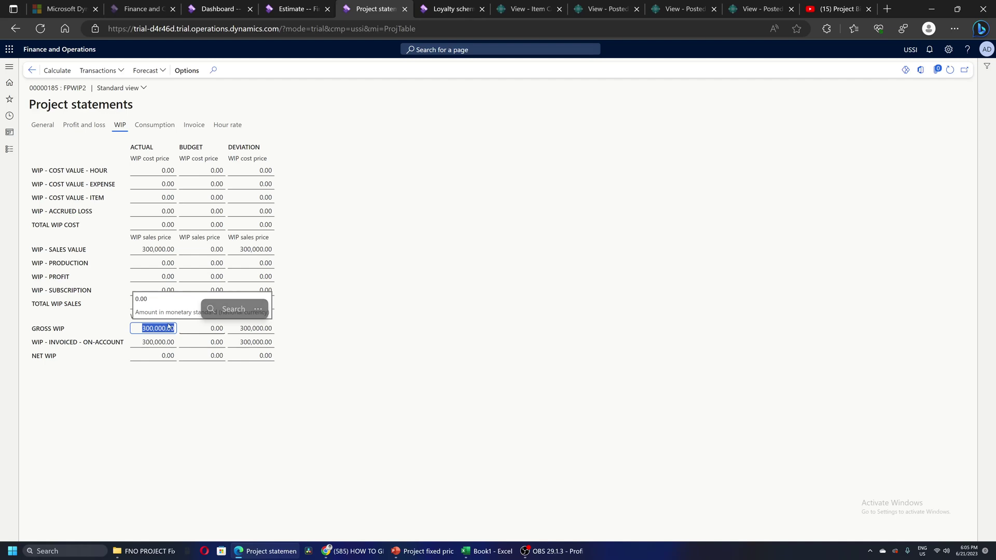
{"action": "left_click", "coordinate": [160, 252]}
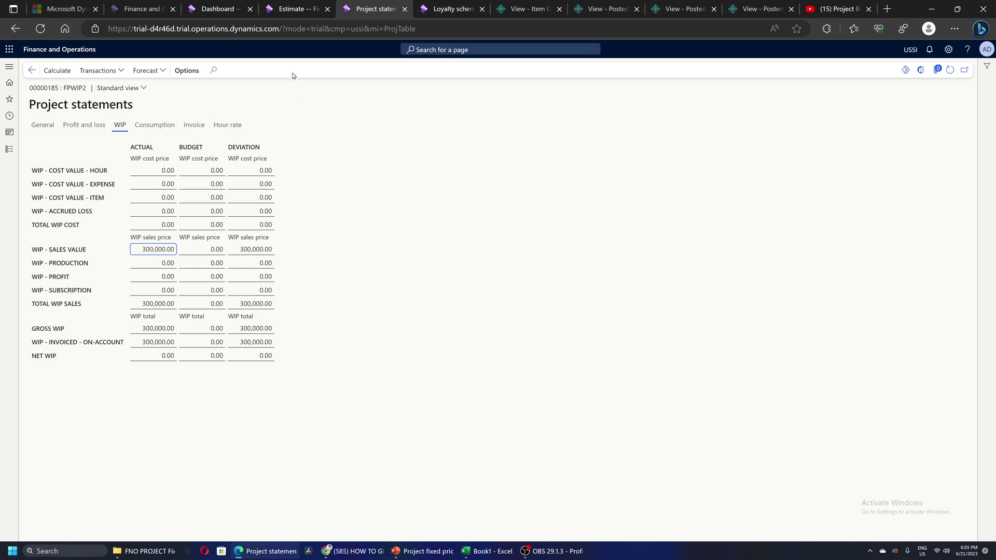
Eliminate the posted 7/31/2023 estimate of FPWIP2, allowing WIP warnings and setting the project stage to Finished
{"action": "left_click", "coordinate": [293, 9]}
{"action": "left_click", "coordinate": [32, 70]}
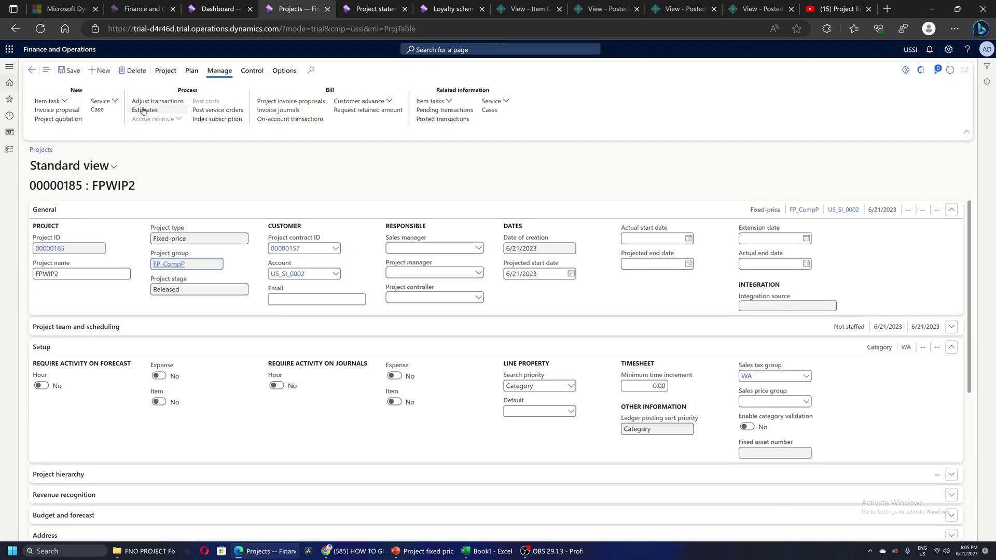
{"action": "left_click", "coordinate": [143, 110]}
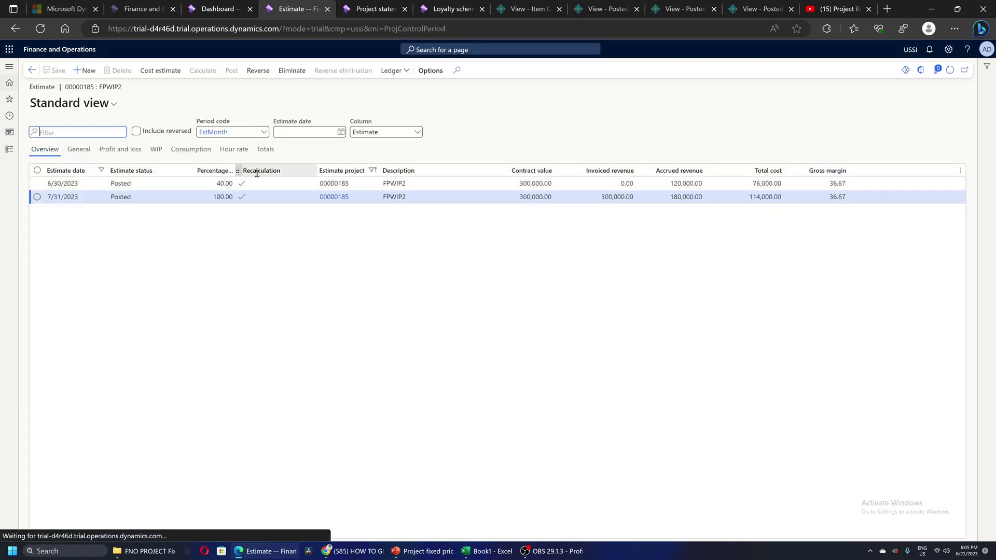
{"action": "left_click", "coordinate": [293, 71]}
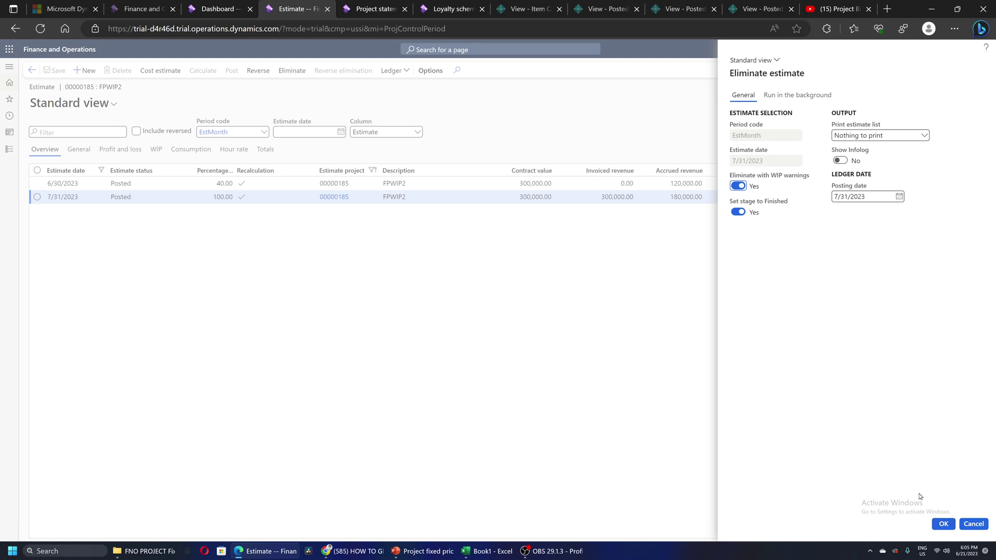
{"action": "left_click", "coordinate": [942, 525]}
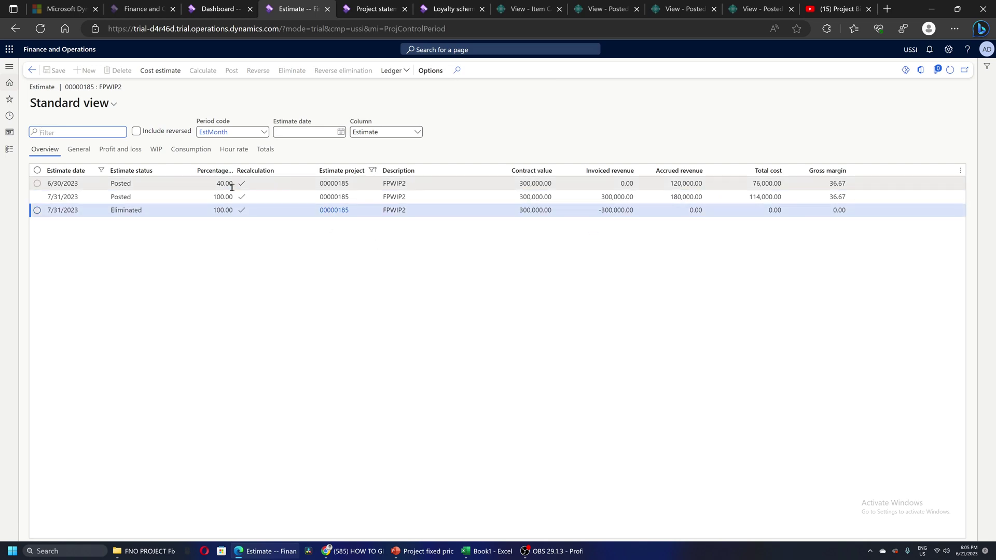
Recalculate the FPWIP2 project statement and check the WIP balances, accrued revenue sales value and hour cost after elimination
{"action": "left_click", "coordinate": [365, 10]}
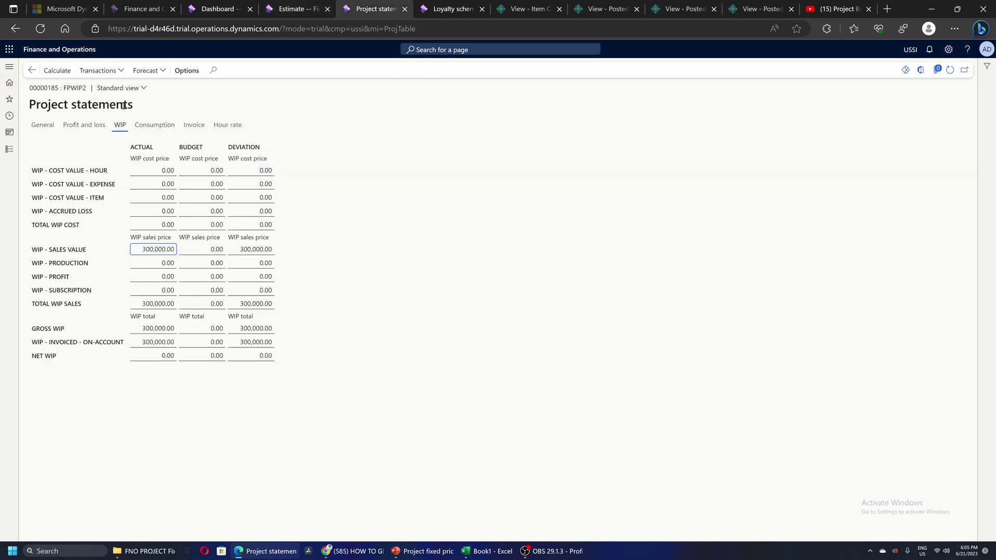
{"action": "left_click", "coordinate": [57, 70]}
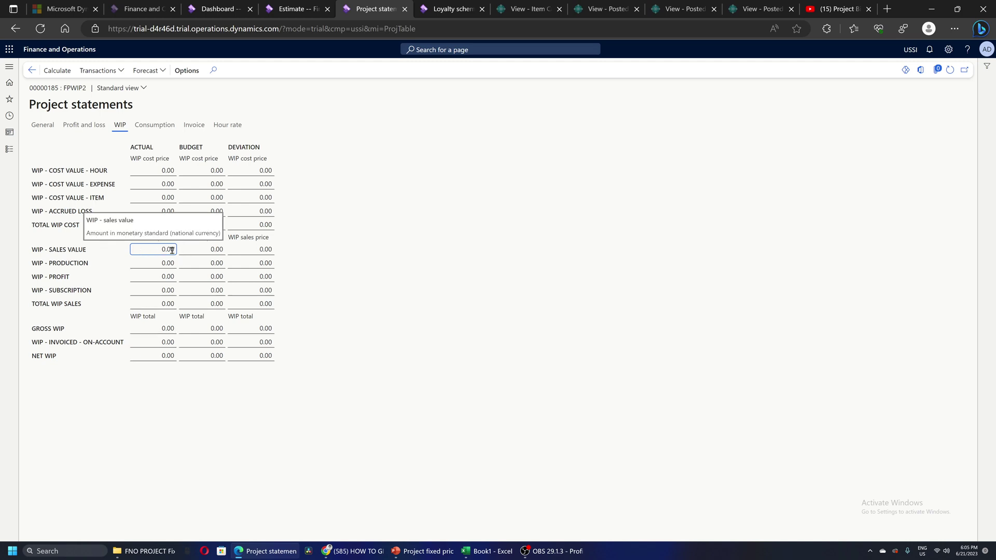
{"action": "left_click", "coordinate": [84, 126]}
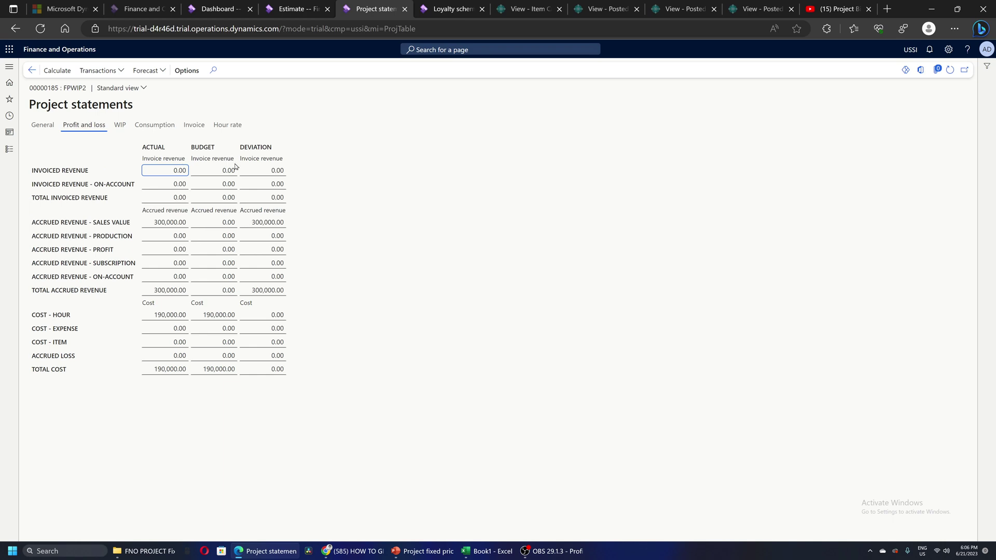
{"action": "left_click", "coordinate": [161, 223]}
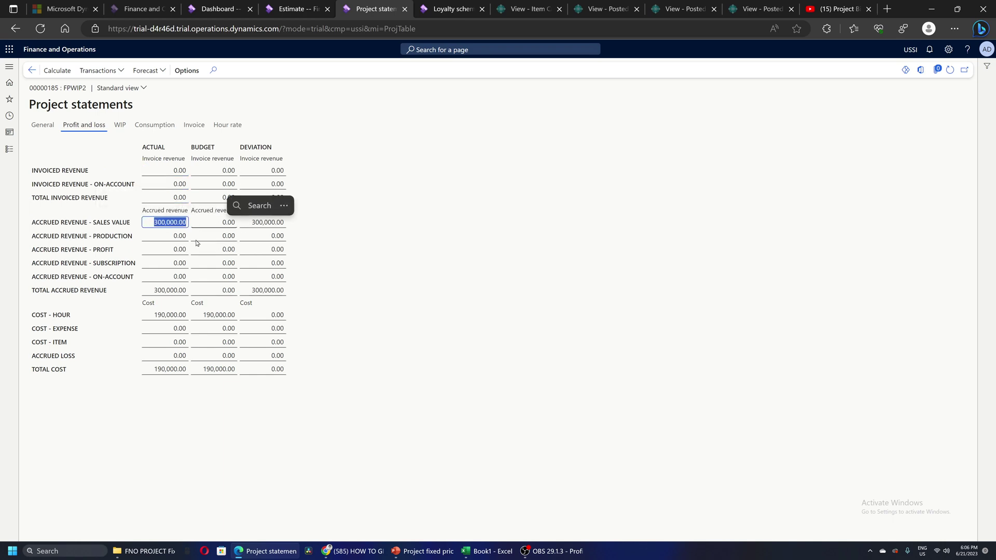
{"action": "left_click", "coordinate": [171, 236]}
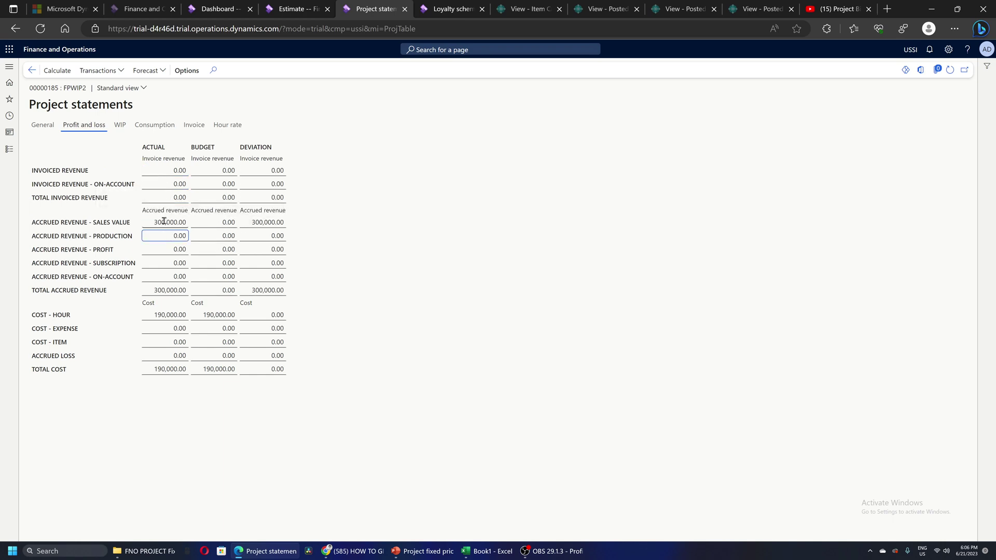
{"action": "left_click", "coordinate": [165, 315]}
{"action": "left_click", "coordinate": [156, 325]}
Switch to PowerPoint, present the "Statistics - after estimate posting" slide, and advance to the closing slide
{"action": "left_click", "coordinate": [413, 550]}
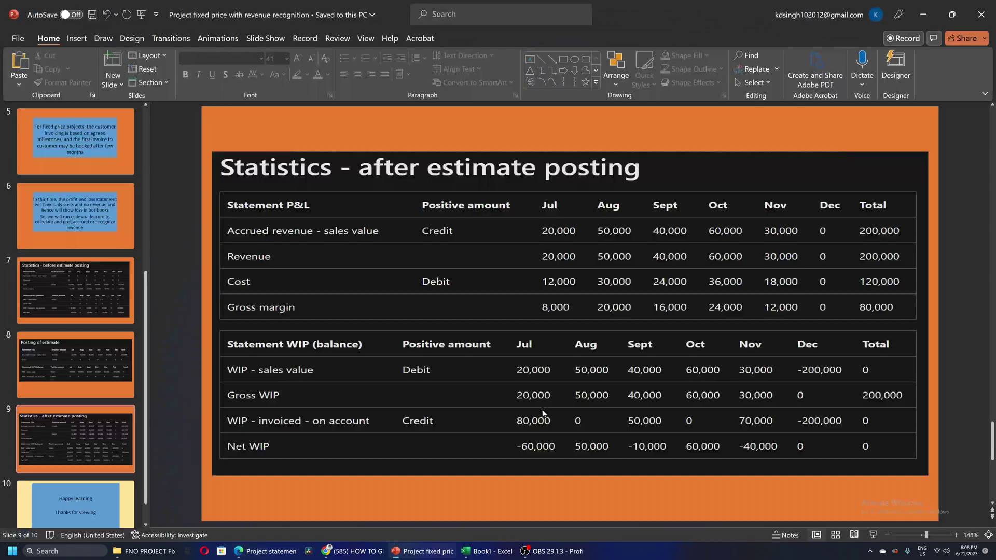
{"action": "key", "text": "shift+F5"}
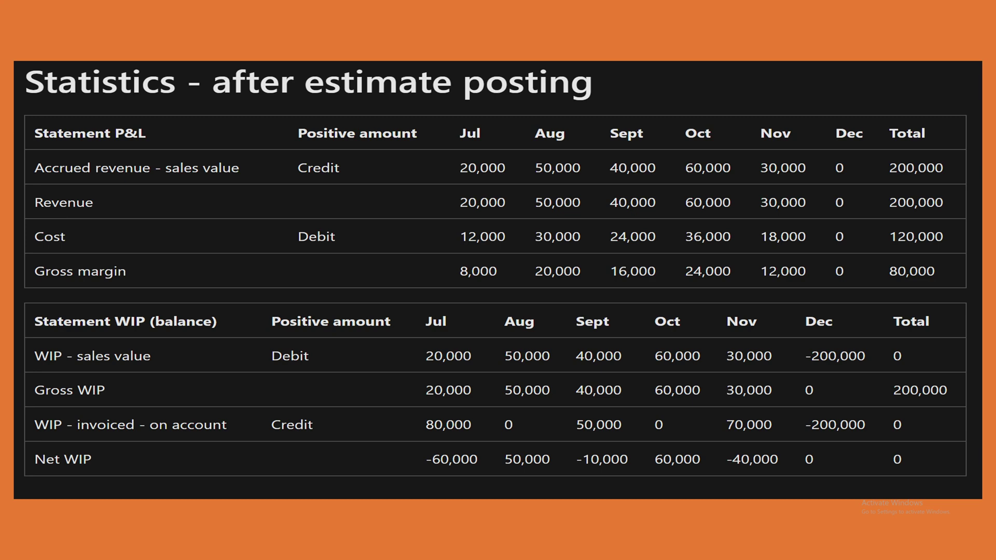
{"action": "key", "text": "Right"}
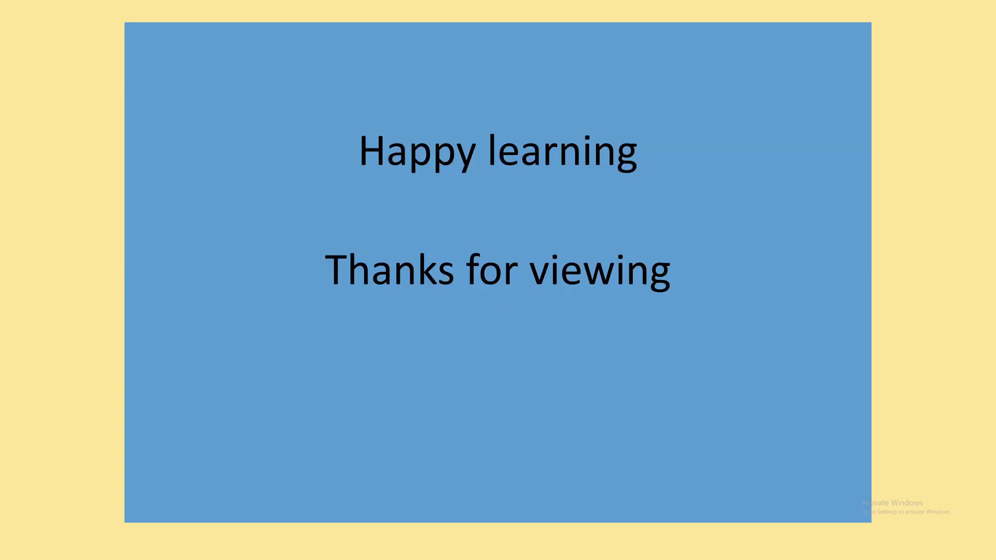